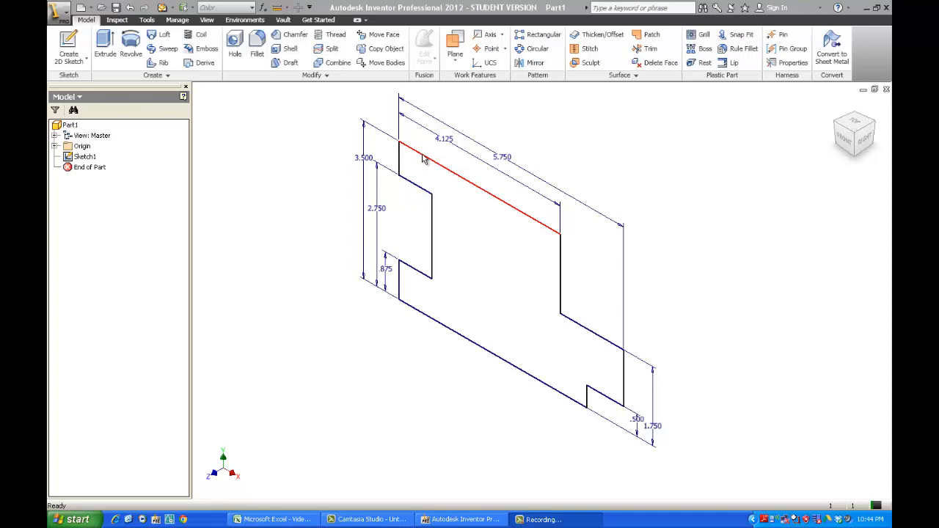
- Extrude the stepped profile a distance of 0.75 in as a solid
{"action": "left_click", "coordinate": [103, 42]}
{"action": "left_click", "coordinate": [104, 42]}
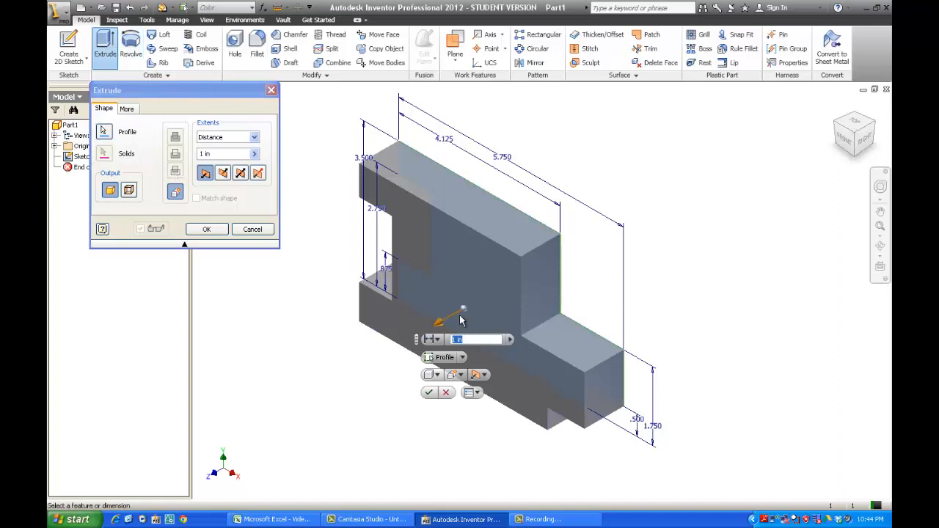
{"action": "mouse_move", "coordinate": [440, 321]}
{"action": "left_mouse_down"}
{"action": "mouse_move", "coordinate": [329, 376]}
{"action": "mouse_move", "coordinate": [637, 261]}
{"action": "mouse_move", "coordinate": [493, 300]}
{"action": "mouse_move", "coordinate": [390, 315]}
{"action": "mouse_move", "coordinate": [448, 310]}
{"action": "left_mouse_up"}
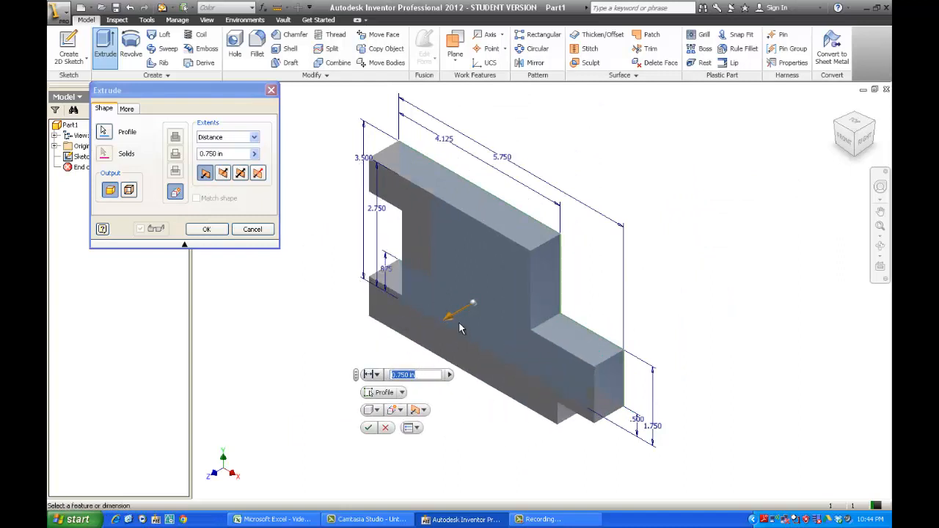
{"action": "left_click_drag", "start_coordinate": [232, 153], "coordinate": [205, 154]}
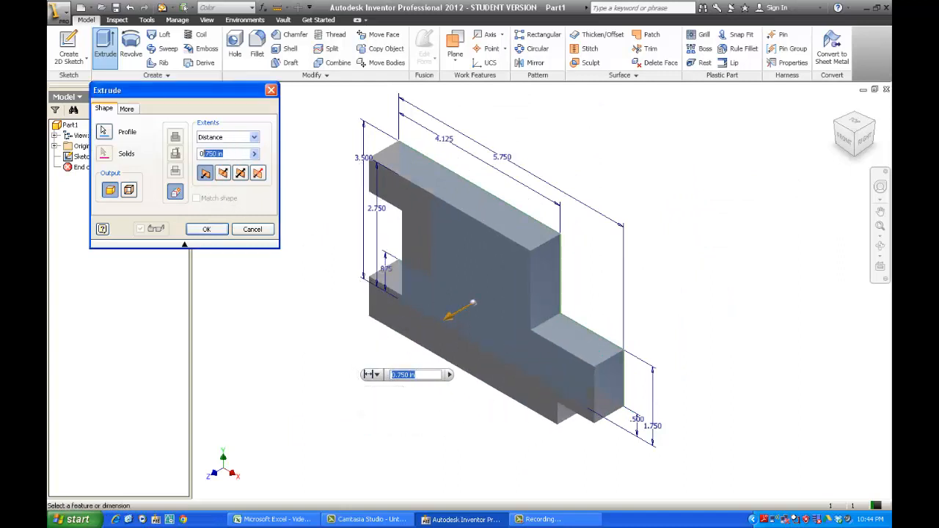
{"action": "type", "text": "."}
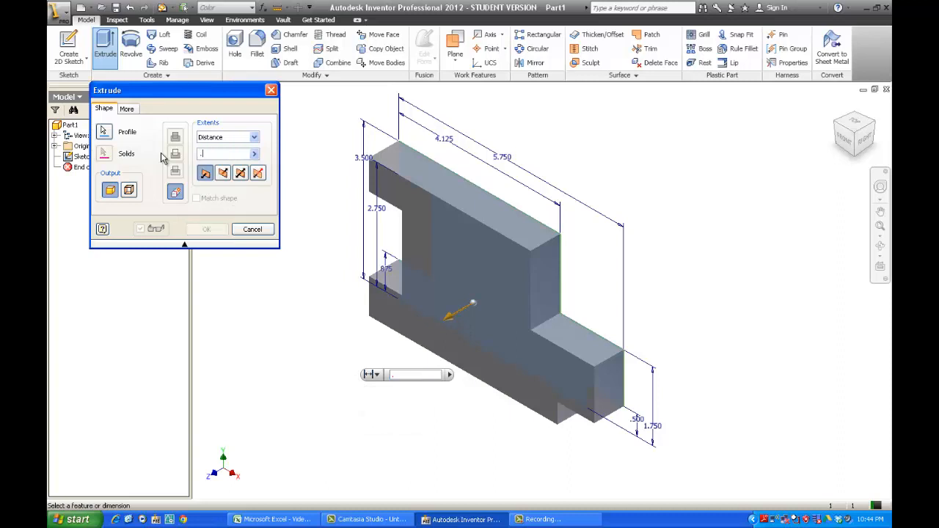
{"action": "type", "text": "75"}
{"action": "key", "text": "Return"}
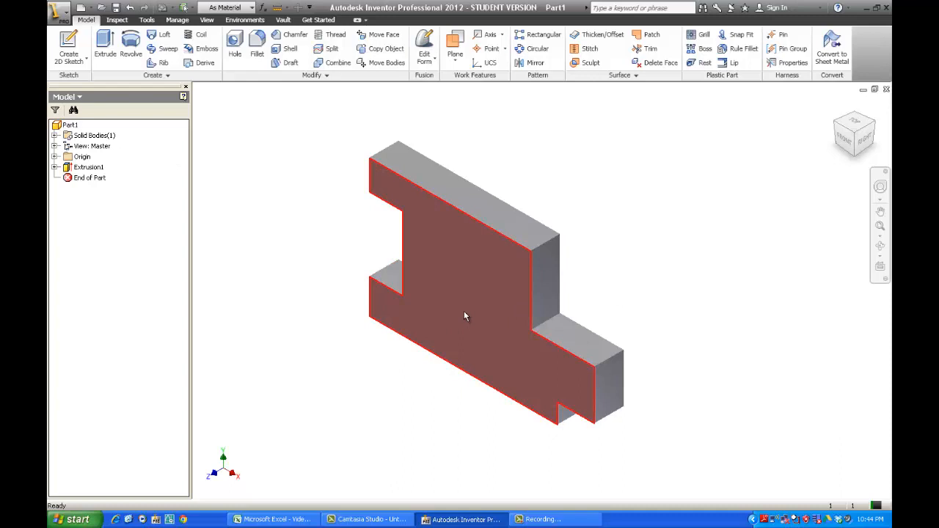
- Start a sketch on the part's front face and draw a rectangle about 1.39 by 1.78 in crossing the top edge
{"action": "left_click", "coordinate": [449, 281]}
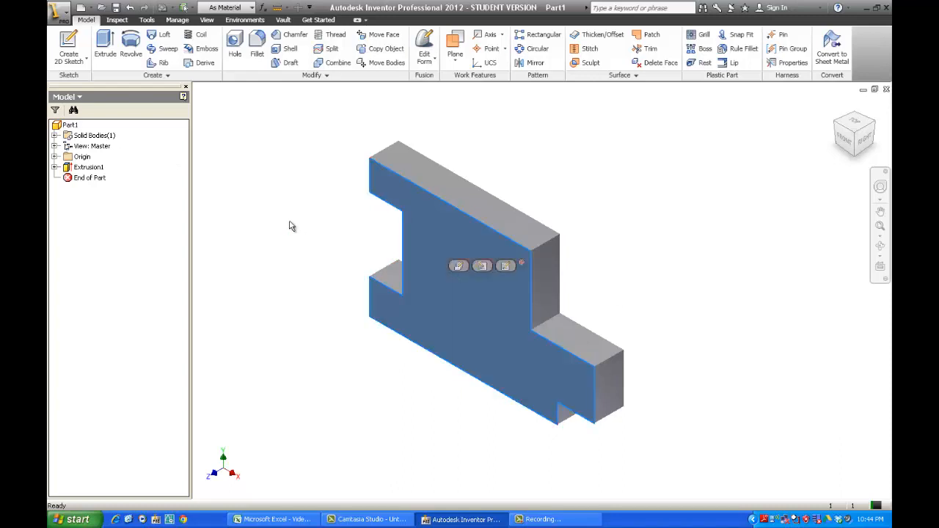
{"action": "left_click", "coordinate": [69, 45]}
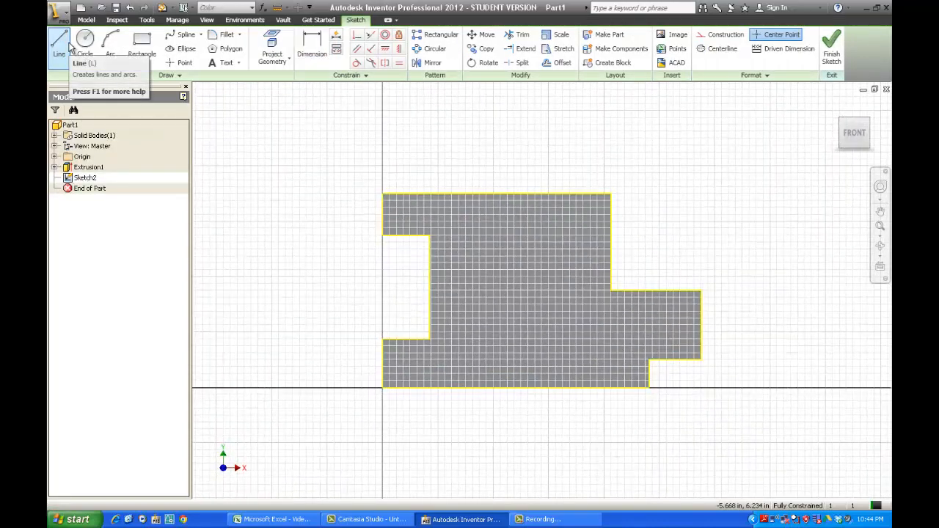
{"action": "left_click", "coordinate": [142, 46]}
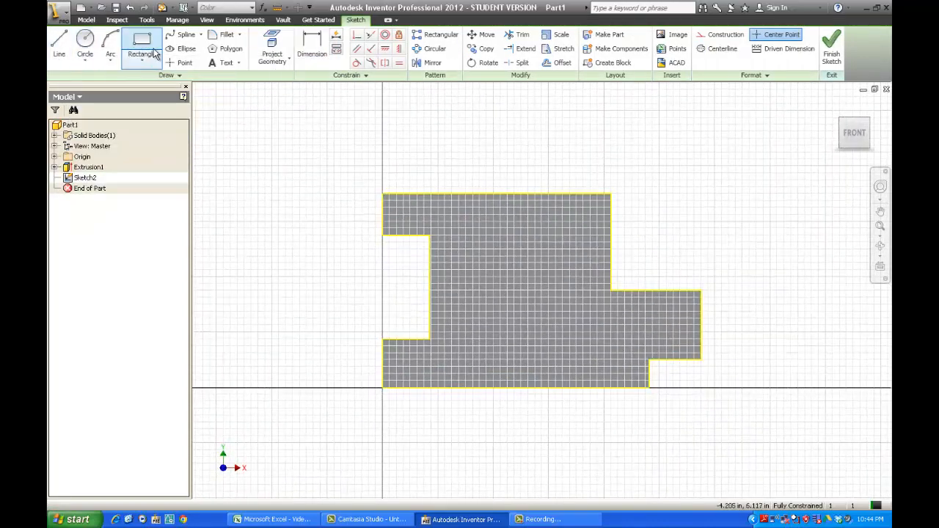
{"action": "left_click", "coordinate": [476, 190]}
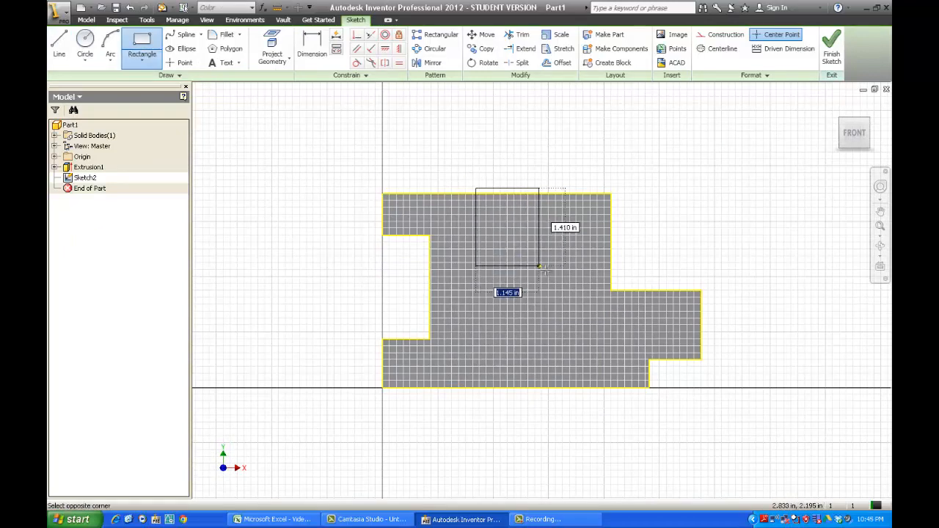
{"action": "left_click", "coordinate": [552, 287]}
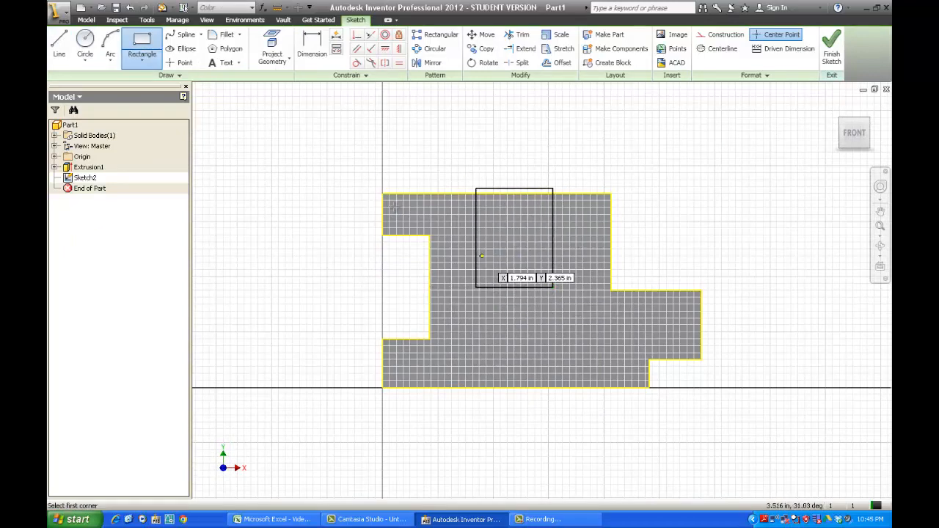
- Draw a circle about 3.6 in in diameter, centred just outside the part's lower-right corner and overlapping it
{"action": "left_click", "coordinate": [85, 46]}
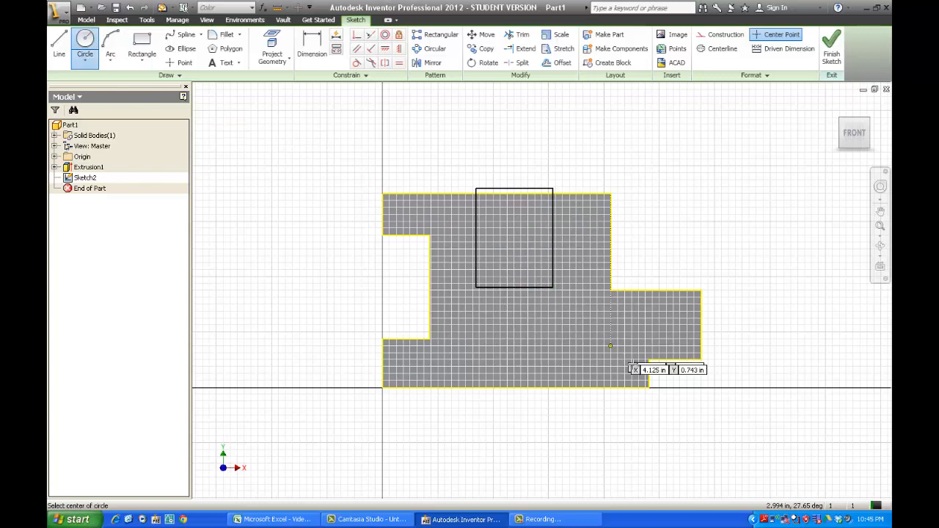
{"action": "left_click", "coordinate": [716, 411]}
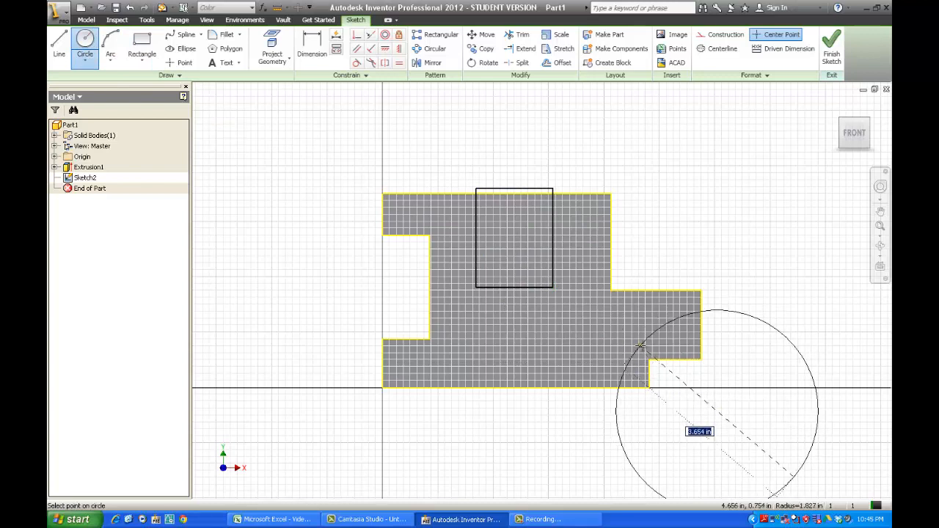
{"action": "left_click", "coordinate": [640, 344]}
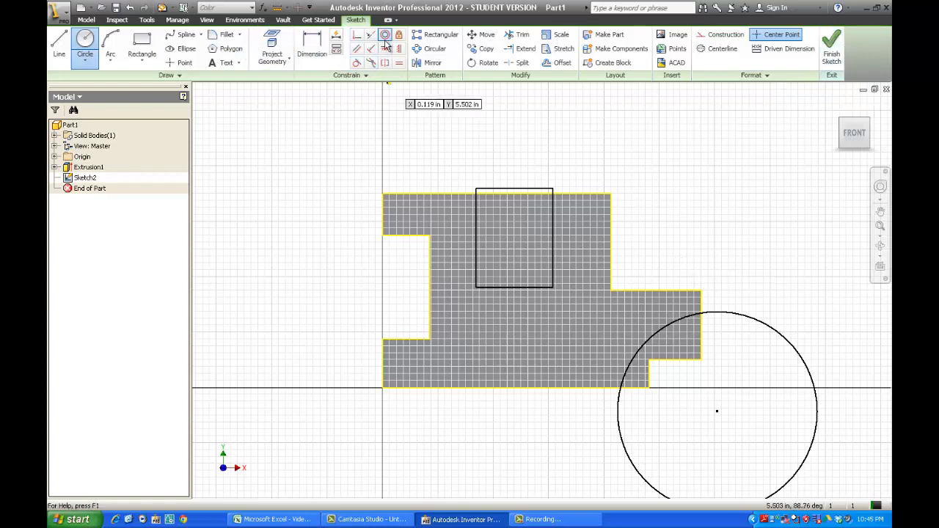
- Dimension the rectangle's bottom line 1.5 in below the part's top edge
{"action": "left_click", "coordinate": [312, 44]}
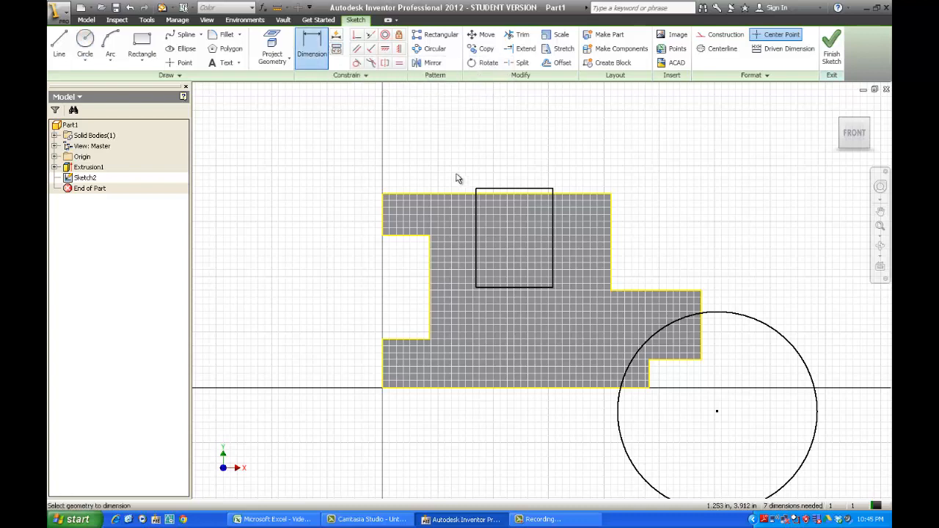
{"action": "left_click", "coordinate": [503, 195]}
{"action": "left_click", "coordinate": [516, 287]}
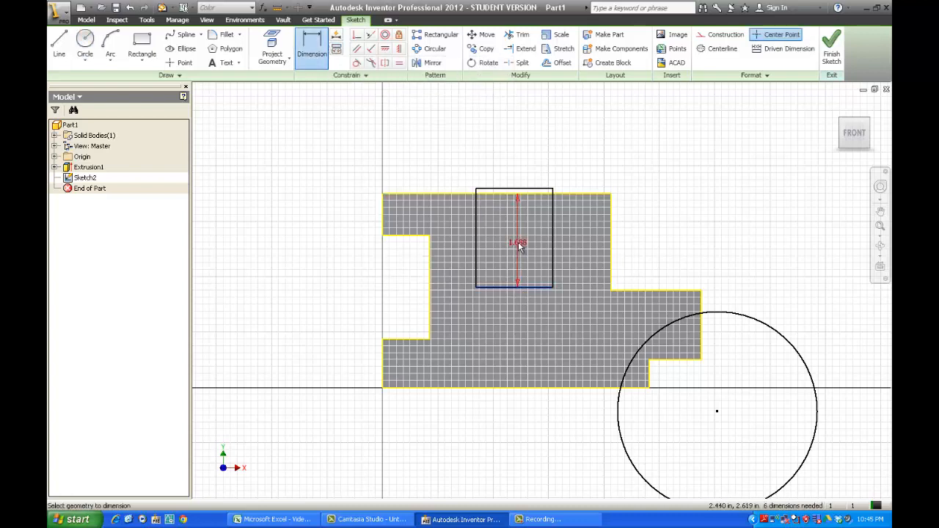
{"action": "left_click", "coordinate": [518, 247]}
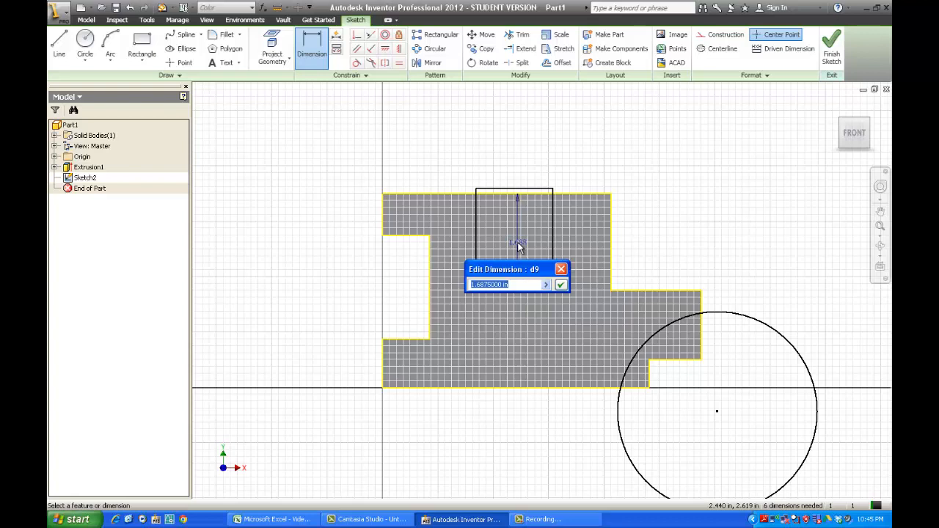
{"action": "type", "text": "1.5"}
{"action": "key", "text": "Return"}
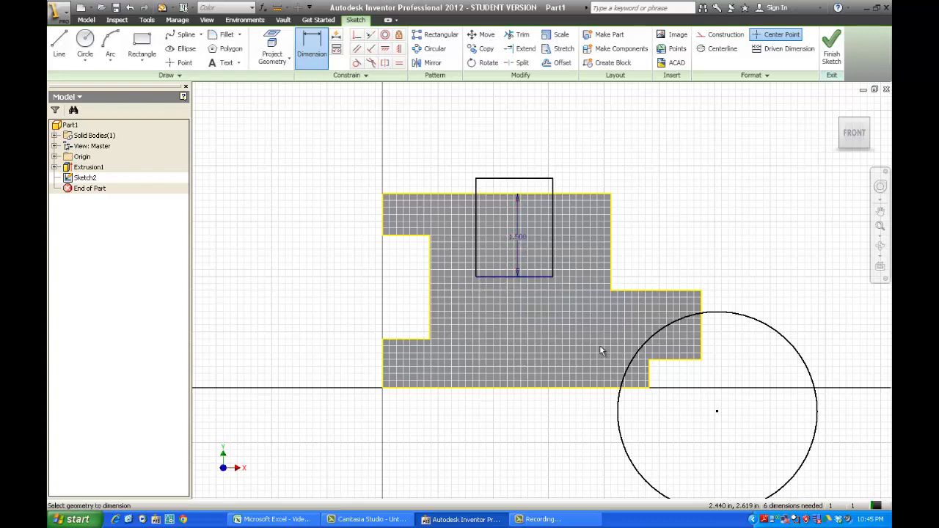
- Dimension the circle's centre 0.25 in below the part's bottom edge and 0.25 in outside its right edge
{"action": "left_click", "coordinate": [715, 397]}
{"action": "left_click", "coordinate": [717, 402]}
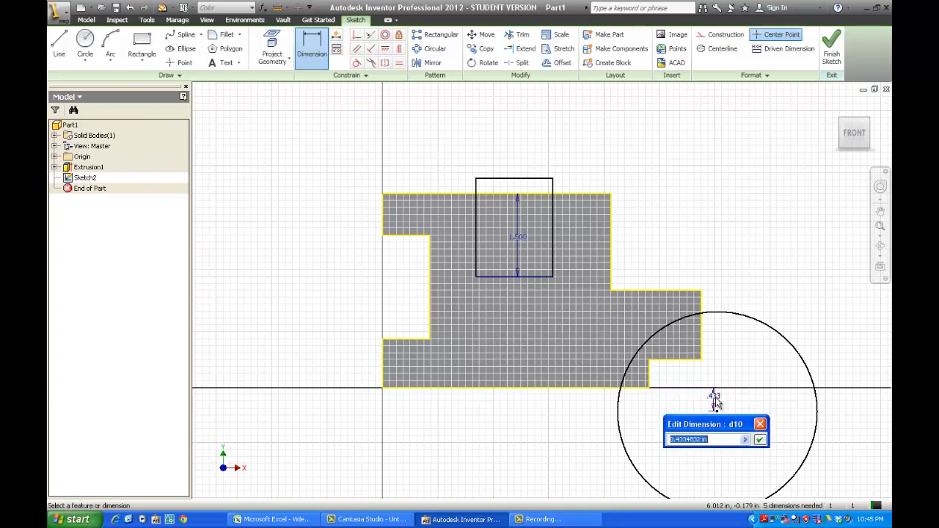
{"action": "type", "text": ".25"}
{"action": "key", "text": "Return"}
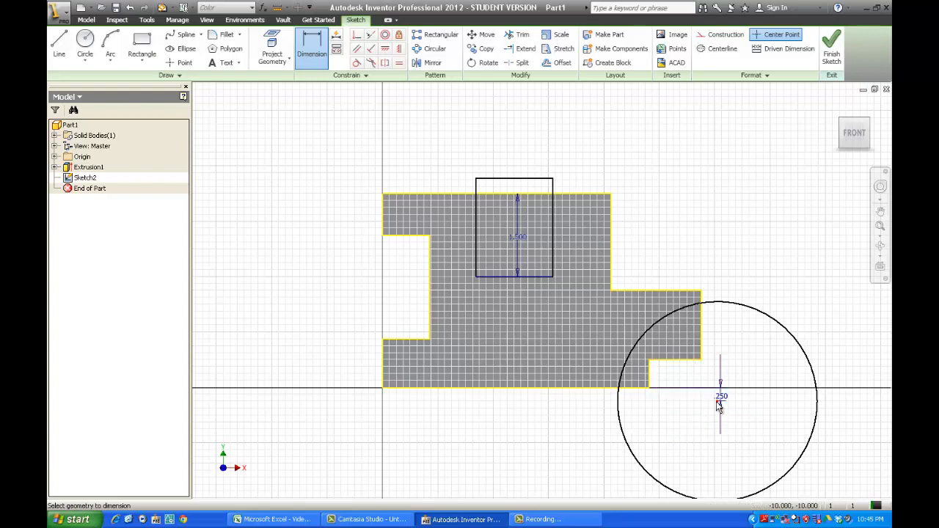
{"action": "left_click", "coordinate": [701, 351]}
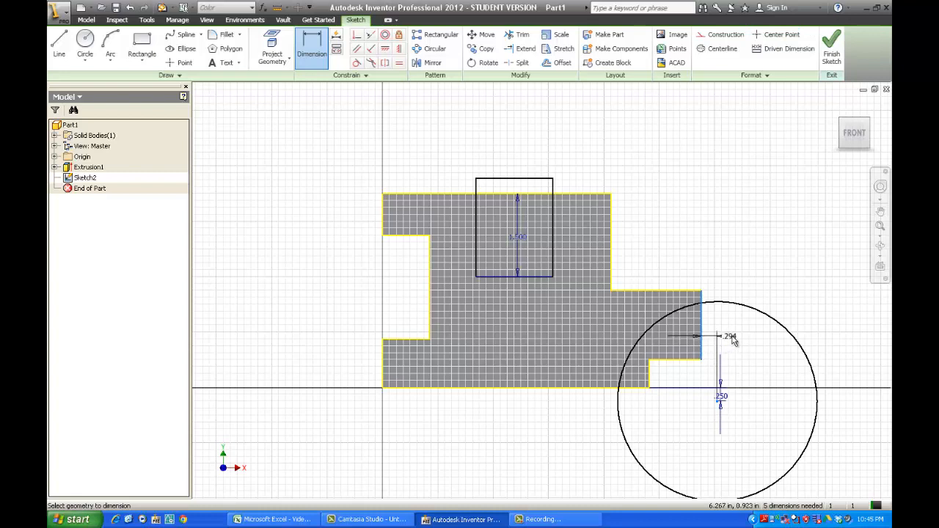
{"action": "left_click", "coordinate": [730, 337]}
{"action": "key", "text": "BackSpace"}
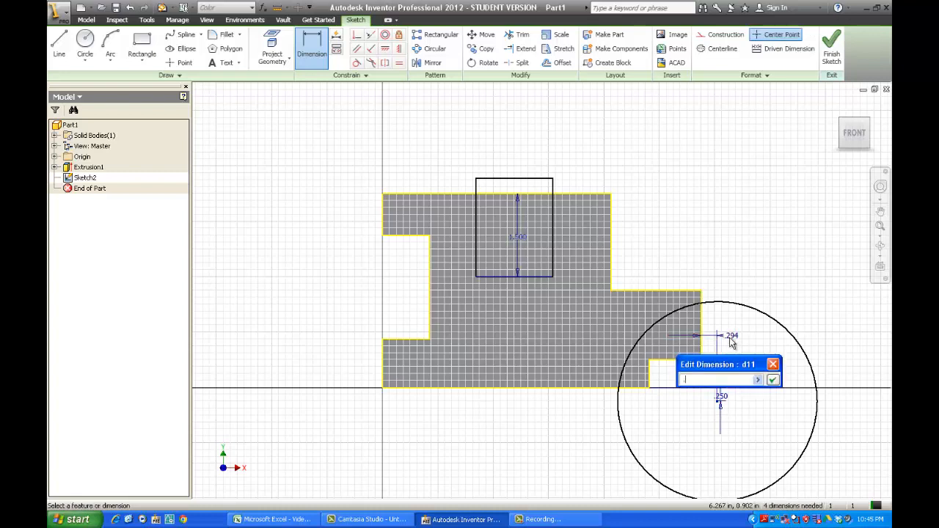
{"action": "type", "text": ".25"}
{"action": "key", "text": "Return"}
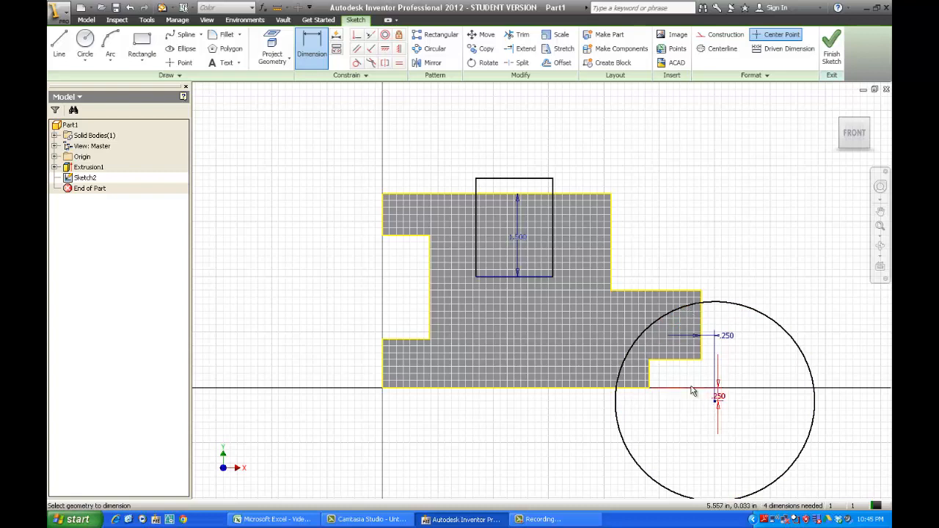
- Dimension the rectangle's width between its two vertical sides as 1.5 in
{"action": "left_click", "coordinate": [477, 214]}
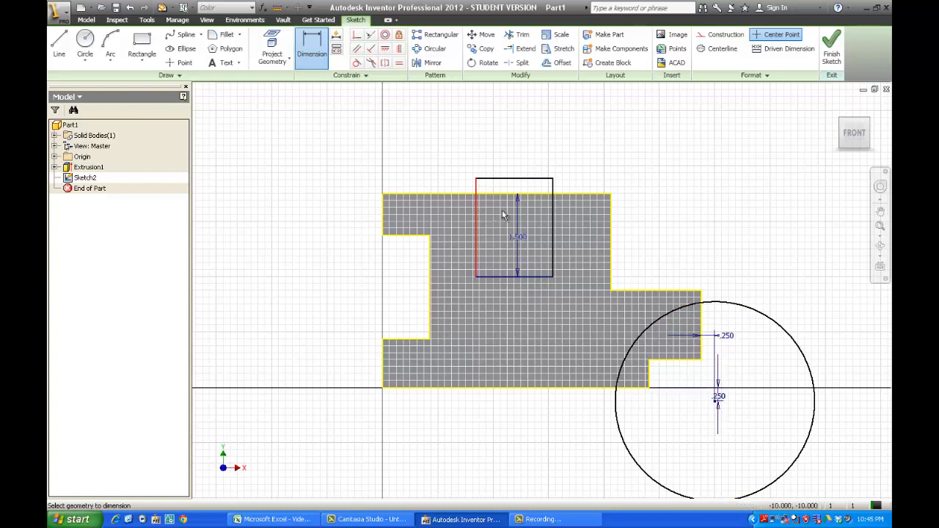
{"action": "left_click", "coordinate": [553, 216]}
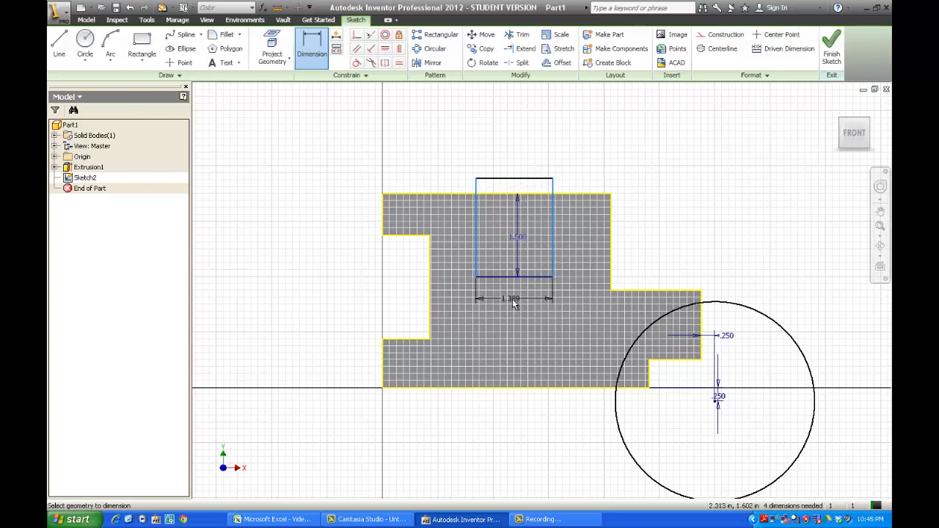
{"action": "left_click", "coordinate": [514, 300]}
{"action": "type", "text": "1"}
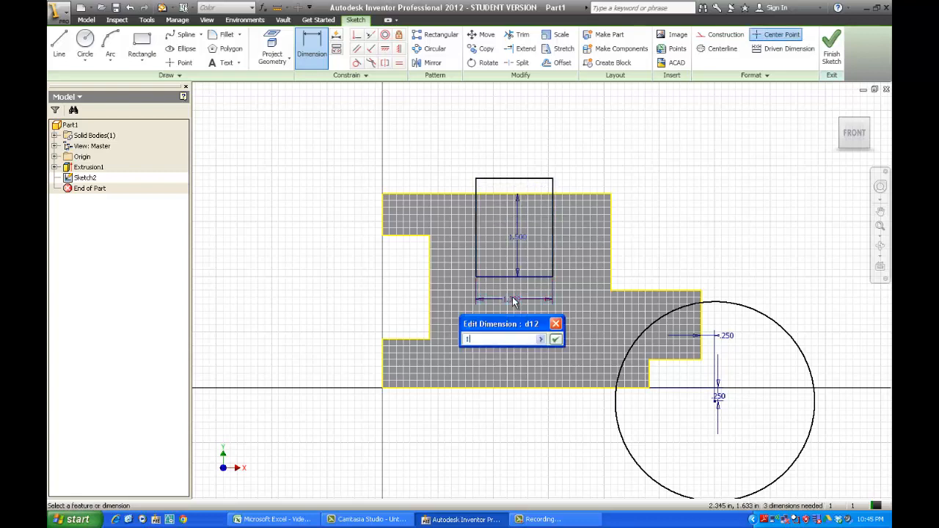
{"action": "type", "text": ".5"}
{"action": "key", "text": "Return"}
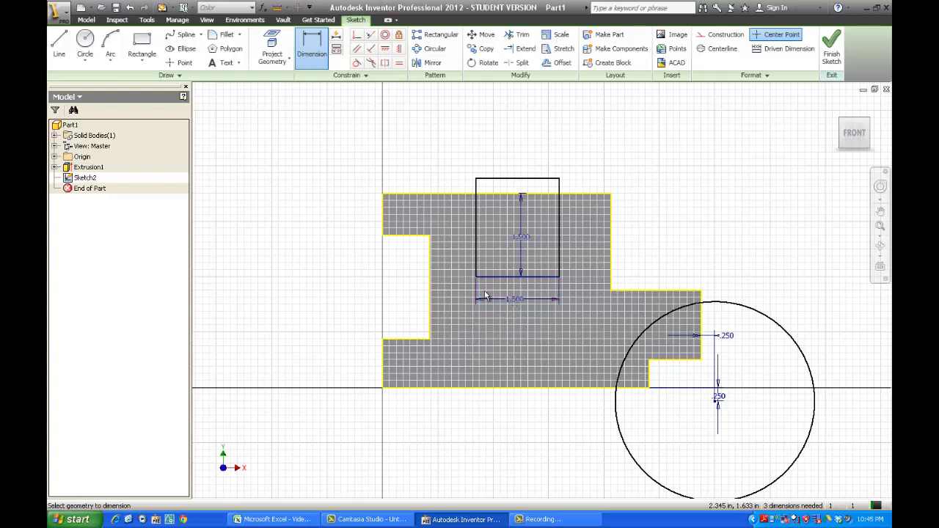
- Dimension the rectangle's left side 1.625 in from the part's left edge
{"action": "left_click", "coordinate": [476, 256]}
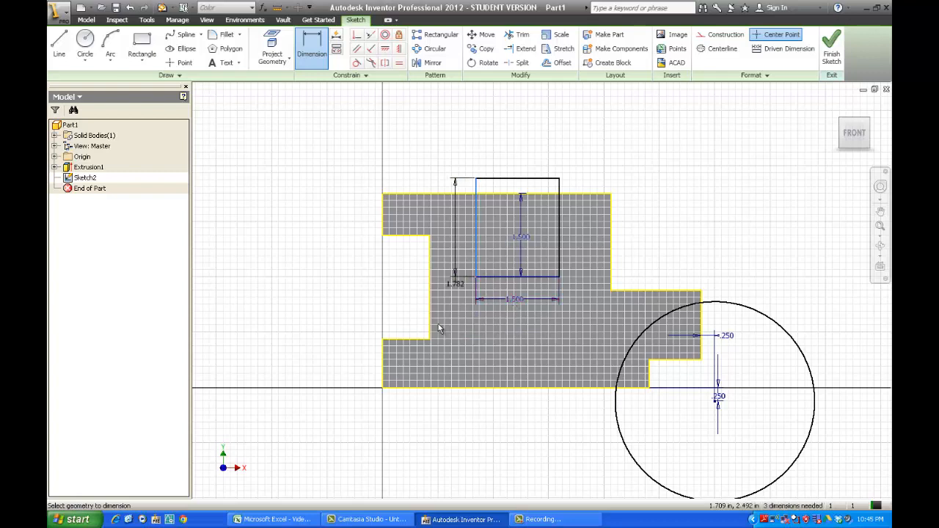
{"action": "left_click", "coordinate": [383, 376]}
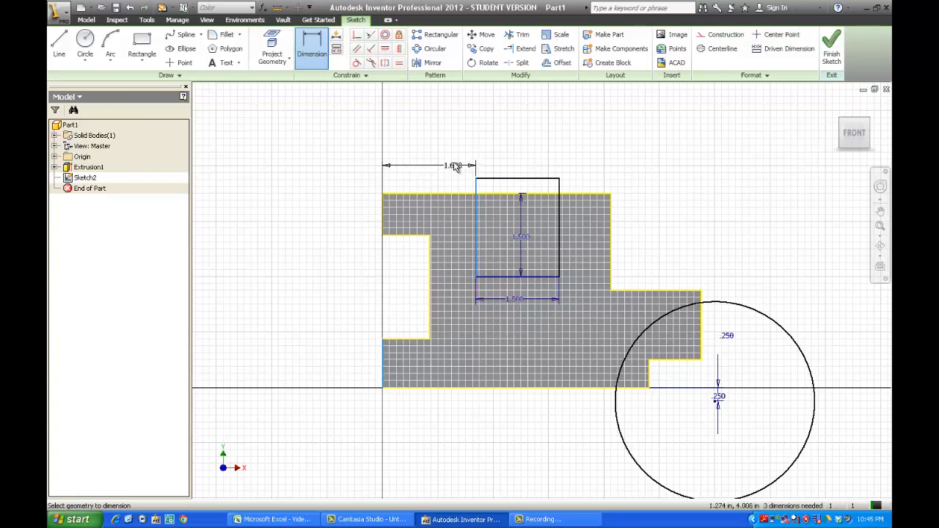
{"action": "left_click", "coordinate": [454, 164]}
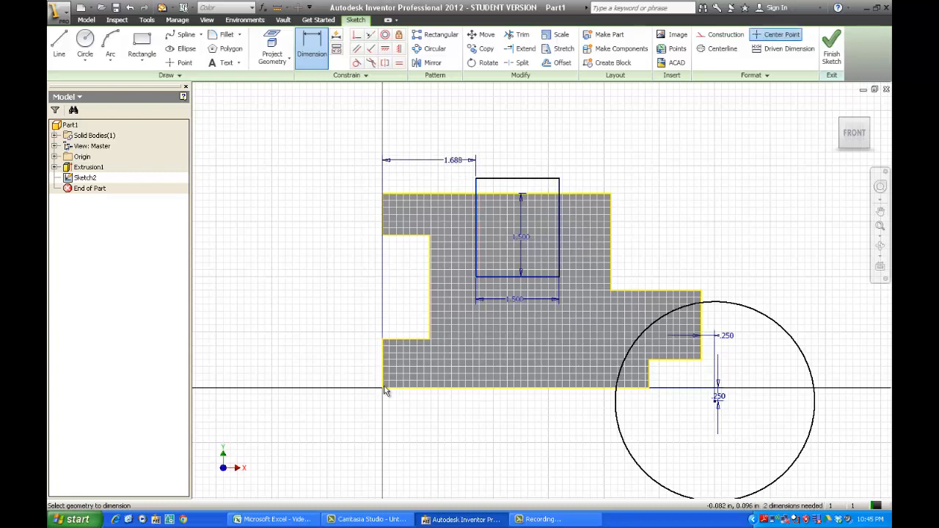
{"action": "left_click", "coordinate": [456, 166]}
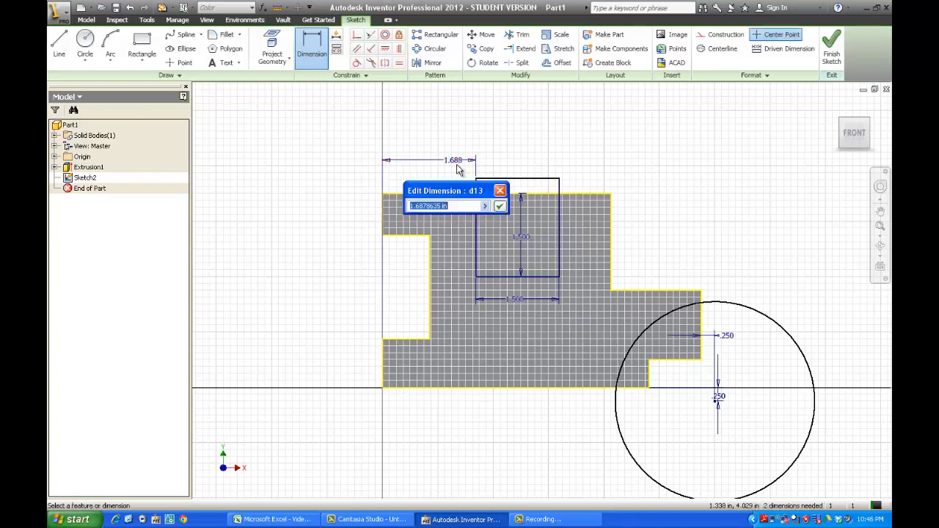
{"action": "type", "text": "1.625"}
{"action": "key", "text": "Return"}
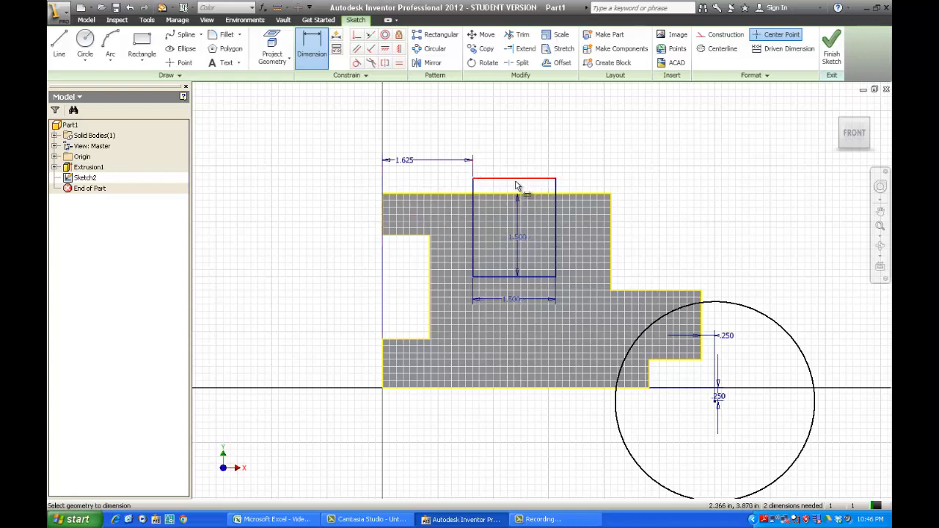
- Dimension the circle's diameter as 3 in and finish the sketch
{"action": "left_click", "coordinate": [755, 312]}
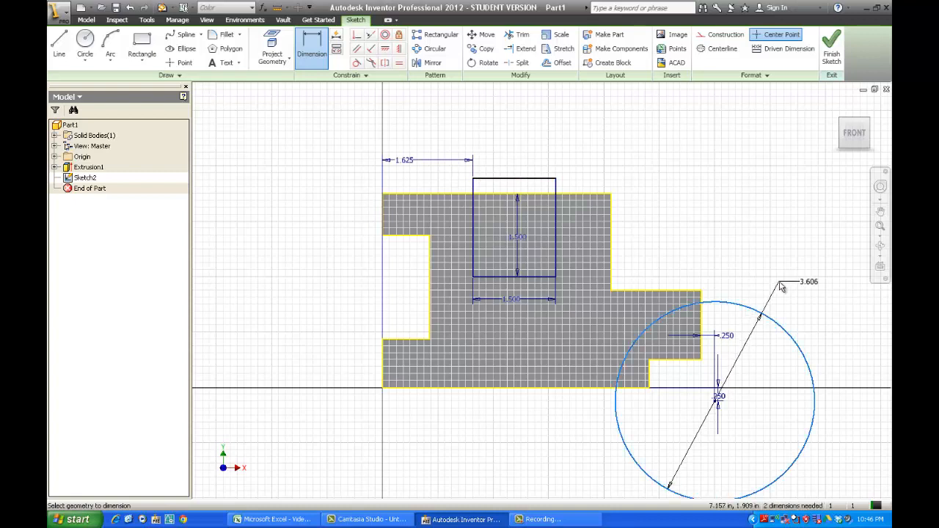
{"action": "left_click", "coordinate": [788, 292]}
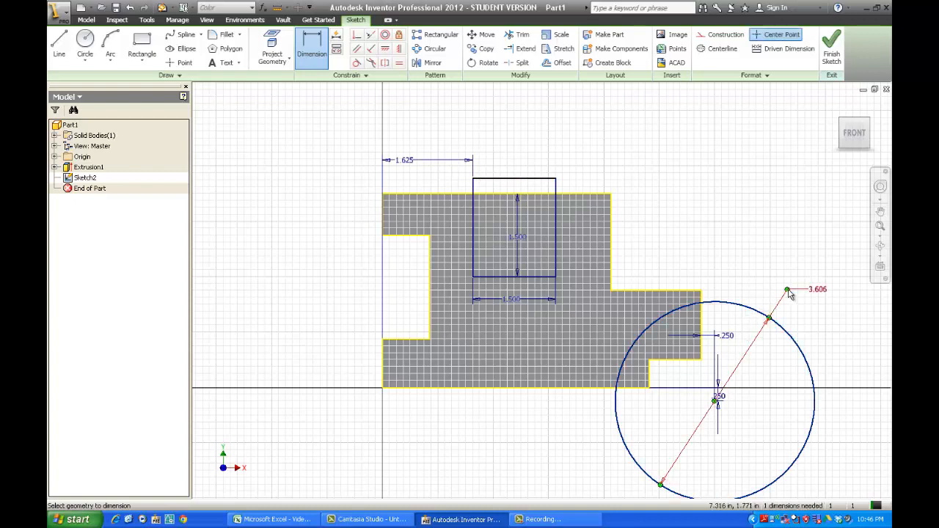
{"action": "left_click", "coordinate": [815, 291]}
{"action": "type", "text": "3.6055526"}
{"action": "key", "text": "Return"}
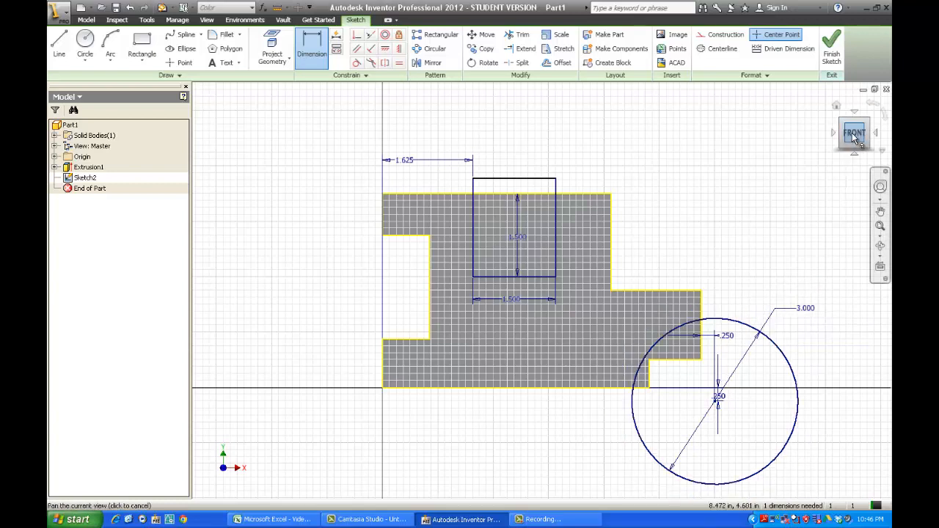
{"action": "left_click", "coordinate": [829, 51]}
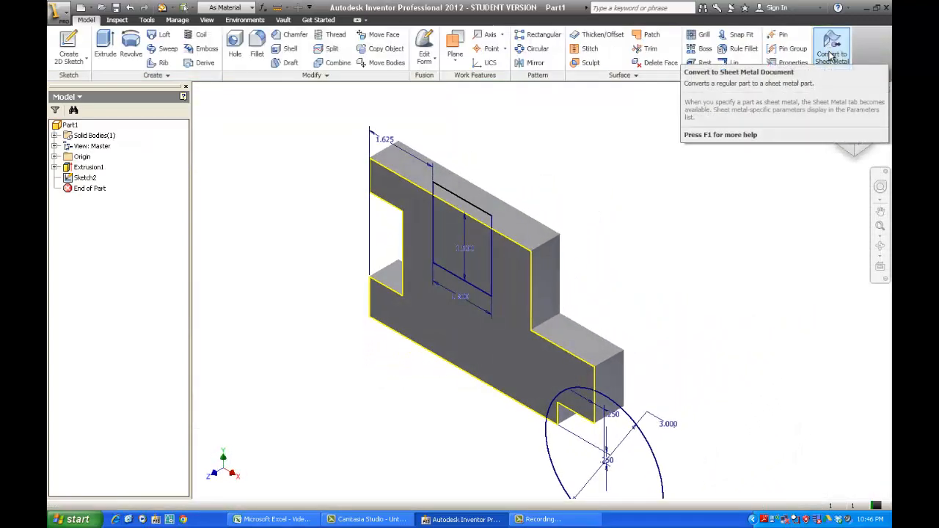
- Cut-extrude the sketched rectangle and circle 0.12 in deep into the part's front face
{"action": "left_click", "coordinate": [113, 45]}
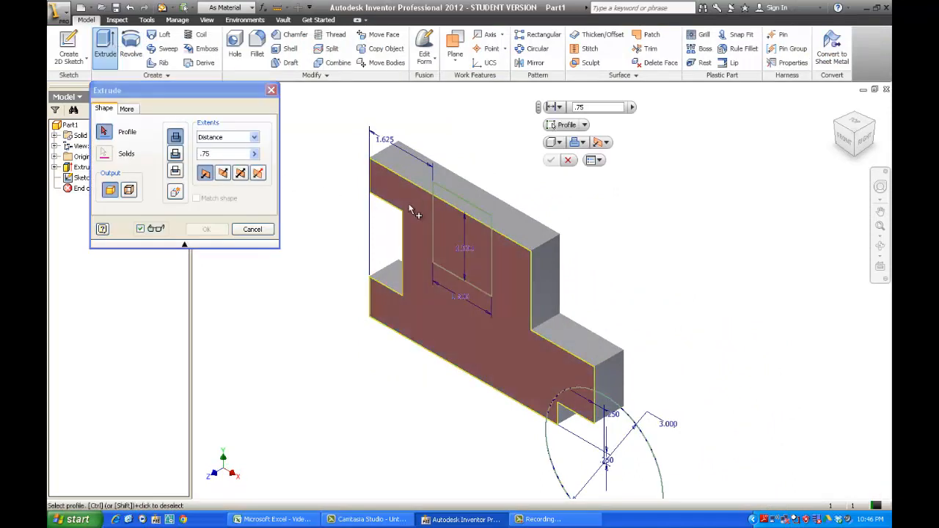
{"action": "left_click", "coordinate": [454, 201]}
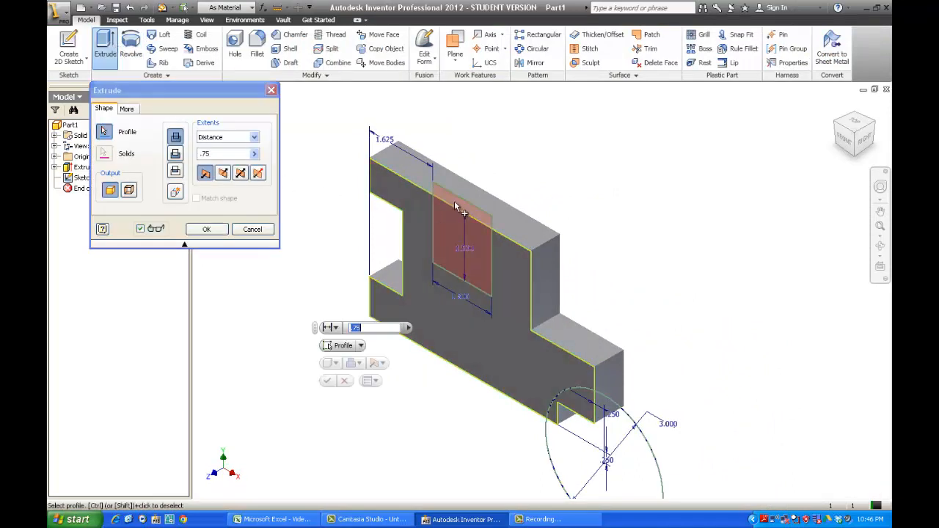
{"action": "left_click", "coordinate": [638, 475]}
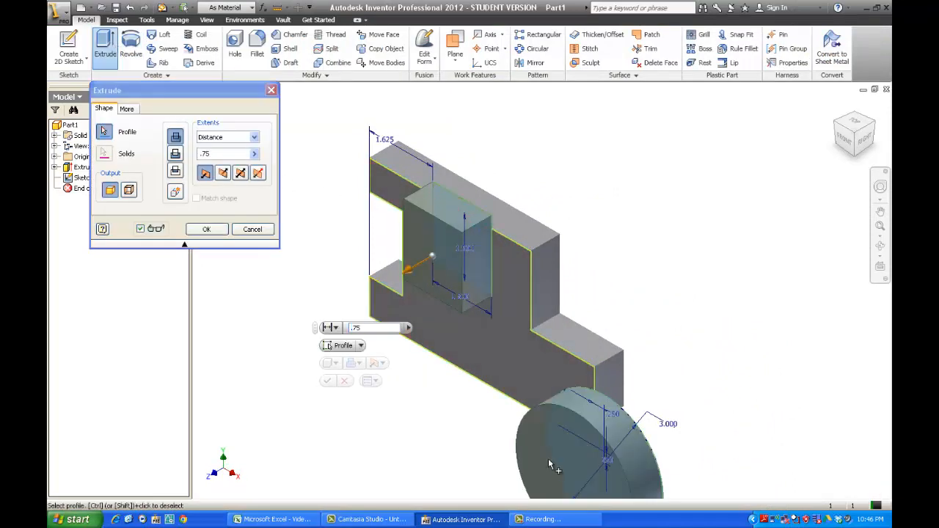
{"action": "left_click", "coordinate": [174, 154]}
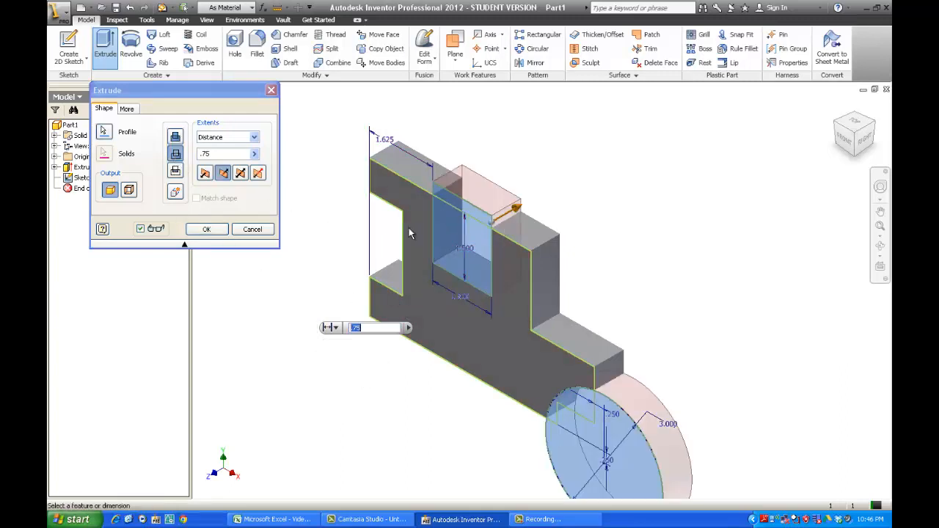
{"action": "left_click", "coordinate": [207, 156]}
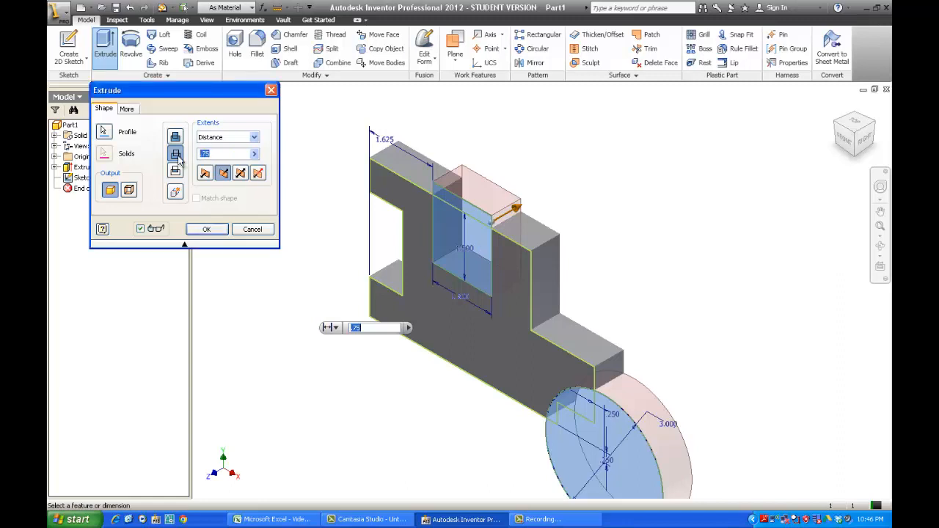
{"action": "type", "text": ".12"}
{"action": "key", "text": "Return"}
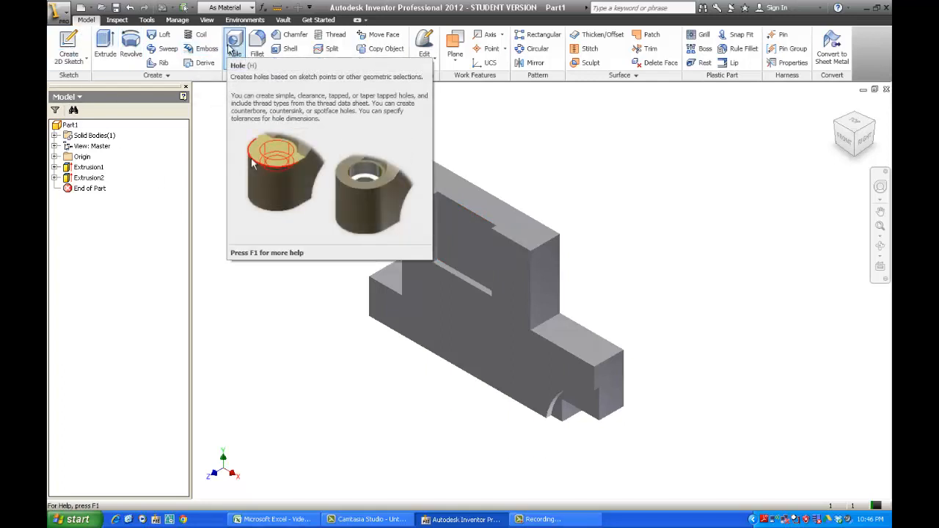
- Start a sketch on the front face and place four points: upper-left arm, right of the left notch, and two stacked near the arc
{"action": "left_click", "coordinate": [443, 296]}
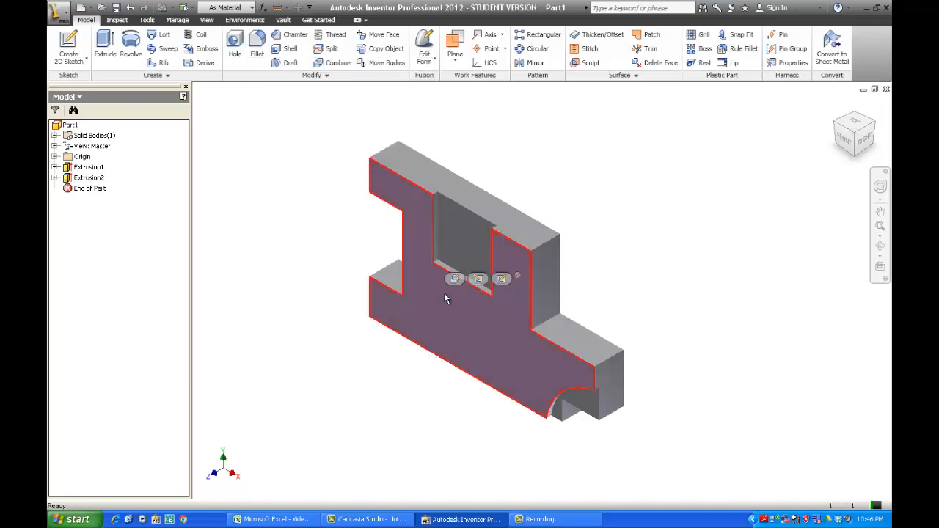
{"action": "left_click", "coordinate": [68, 46]}
{"action": "left_click", "coordinate": [180, 62]}
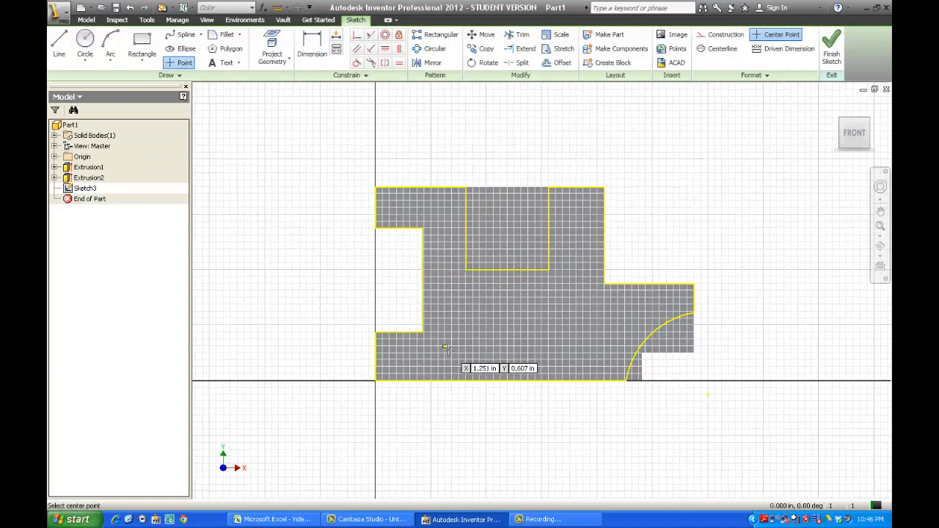
{"action": "left_click", "coordinate": [455, 320]}
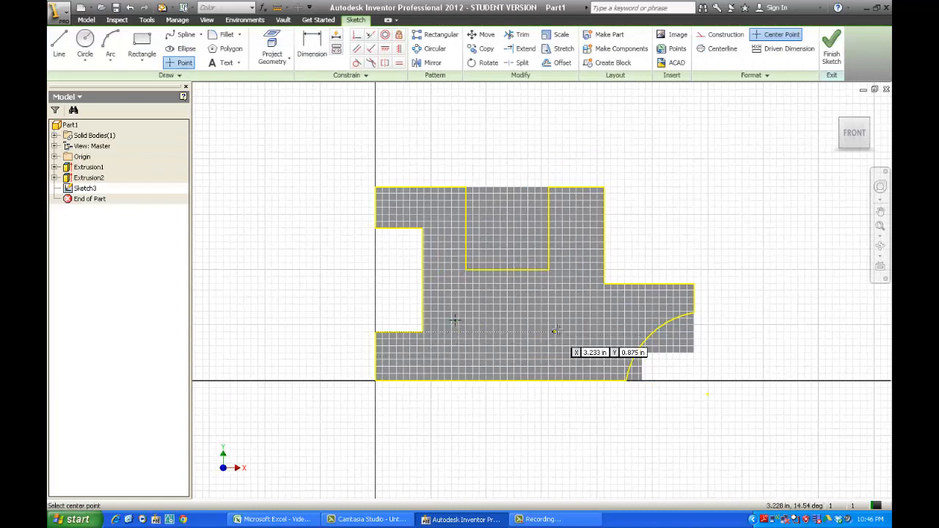
{"action": "left_click", "coordinate": [576, 304]}
{"action": "left_click", "coordinate": [576, 353]}
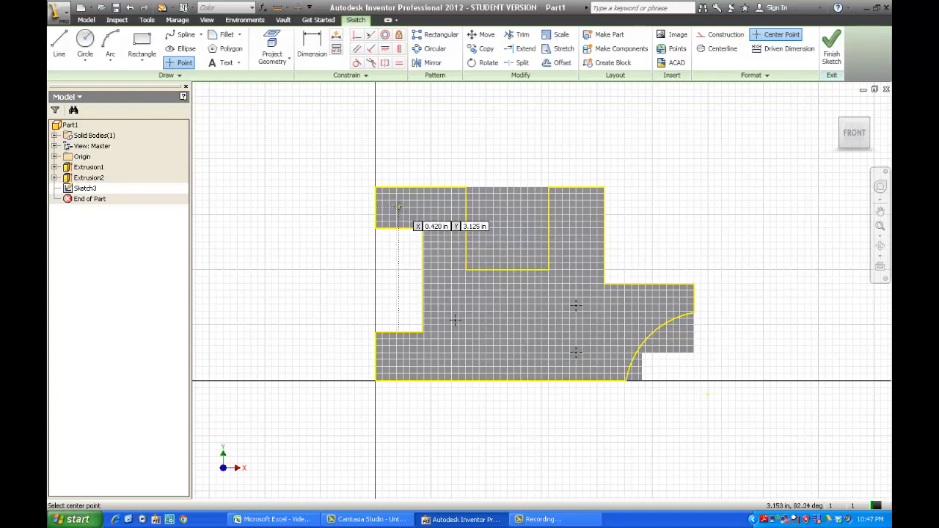
- Dimension the point right of the left notch 1.5 in from the part's left edge
{"action": "key", "text": "d"}
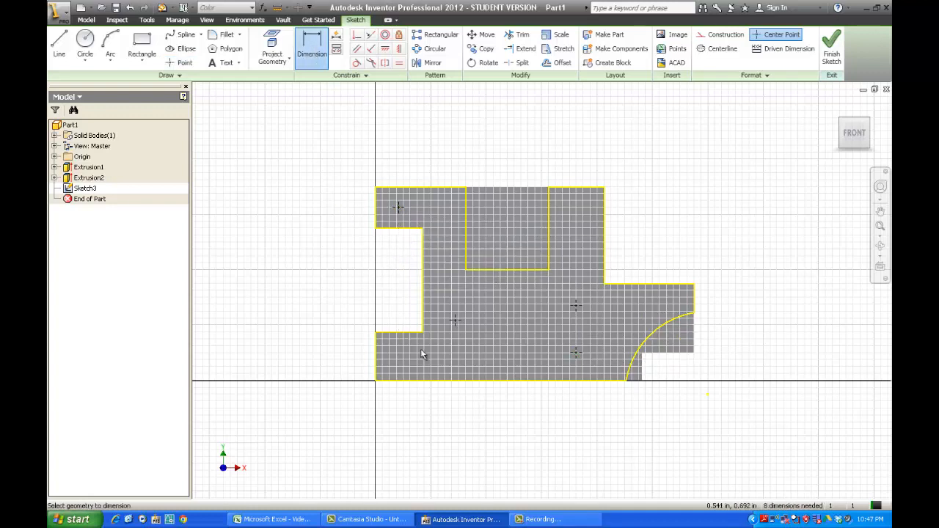
{"action": "left_click", "coordinate": [453, 322]}
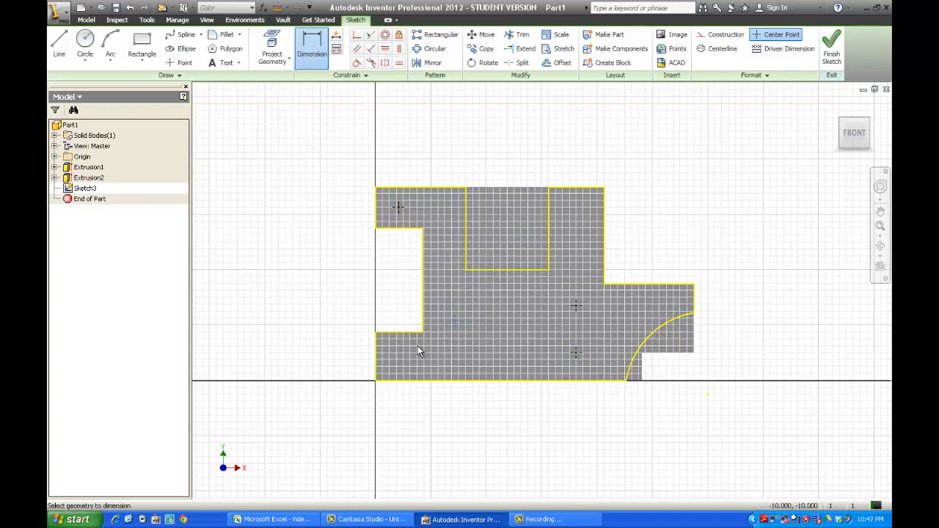
{"action": "left_click", "coordinate": [377, 359]}
{"action": "left_click", "coordinate": [416, 424]}
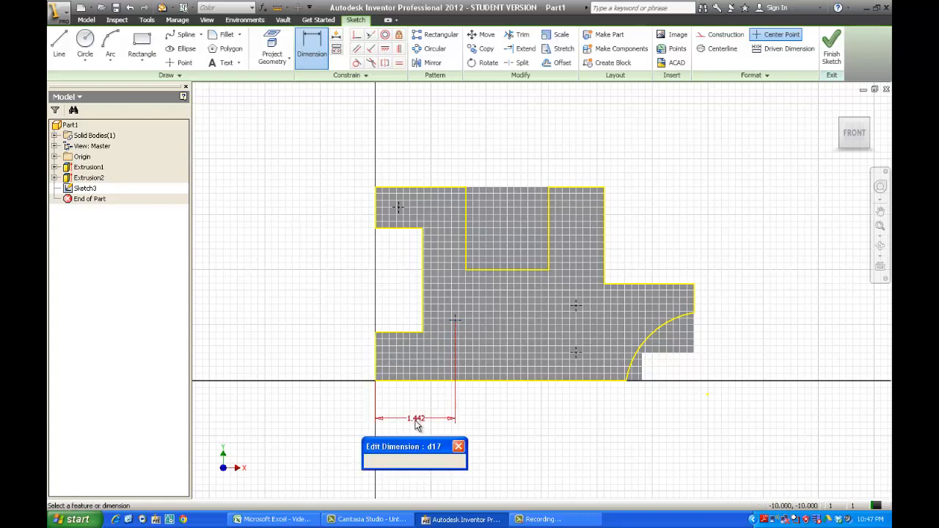
{"action": "type", "text": "1.5"}
{"action": "key", "text": "Return"}
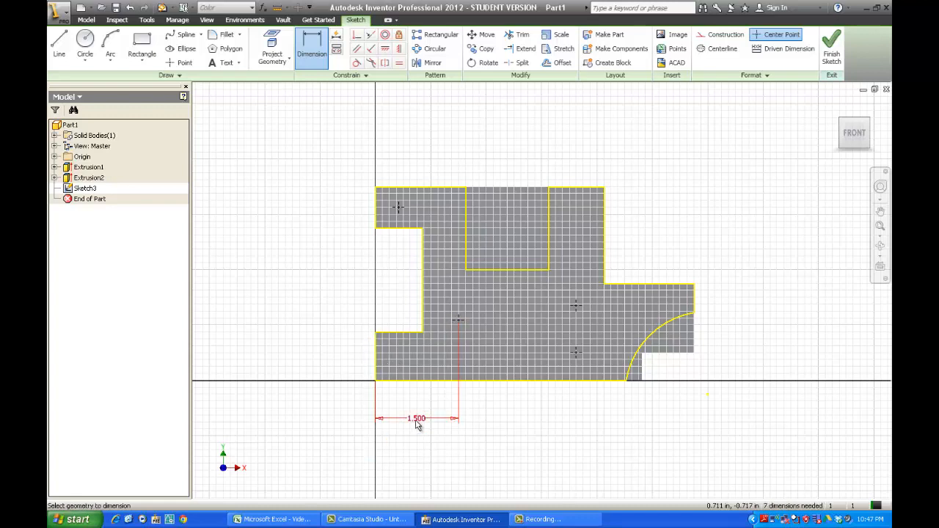
- Dimension the same point 1 in above the part's bottom edge and finish the sketch
{"action": "left_click", "coordinate": [403, 381]}
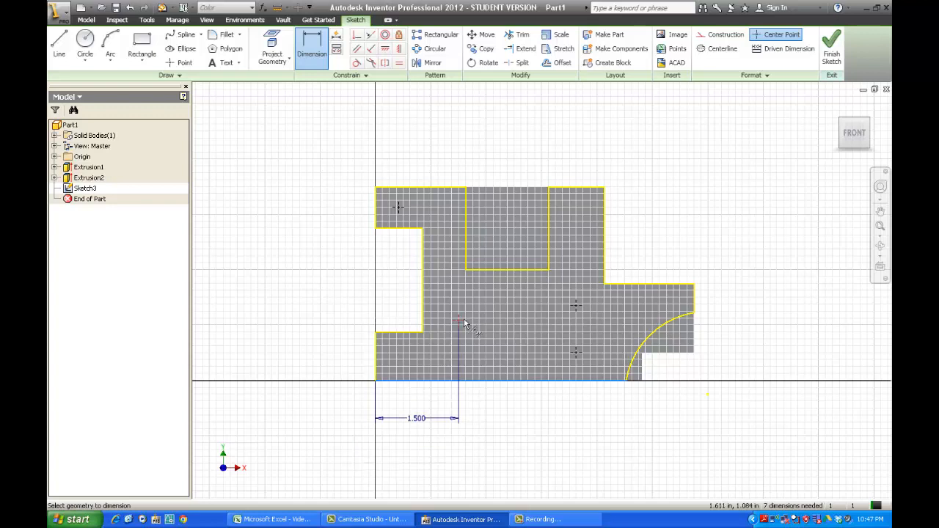
{"action": "left_click", "coordinate": [459, 320]}
{"action": "left_click", "coordinate": [333, 330]}
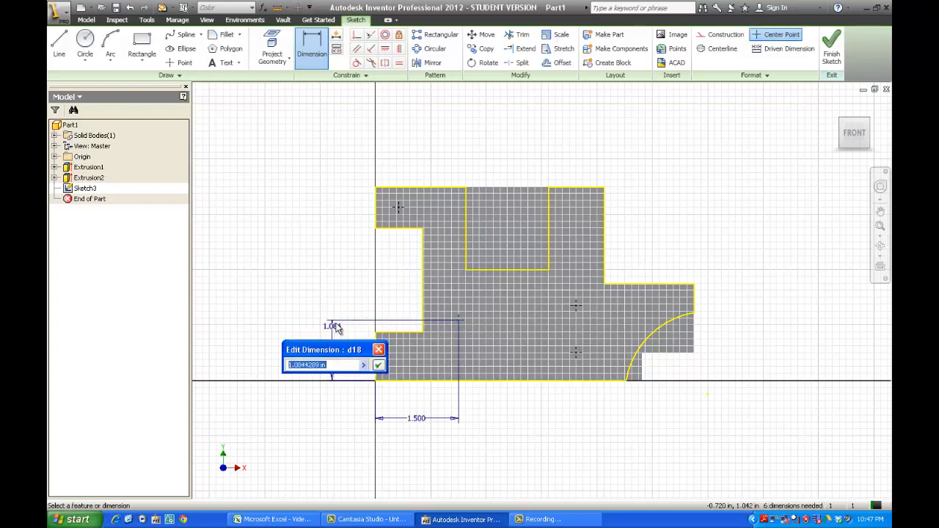
{"action": "type", "text": "1"}
{"action": "key", "text": "Return"}
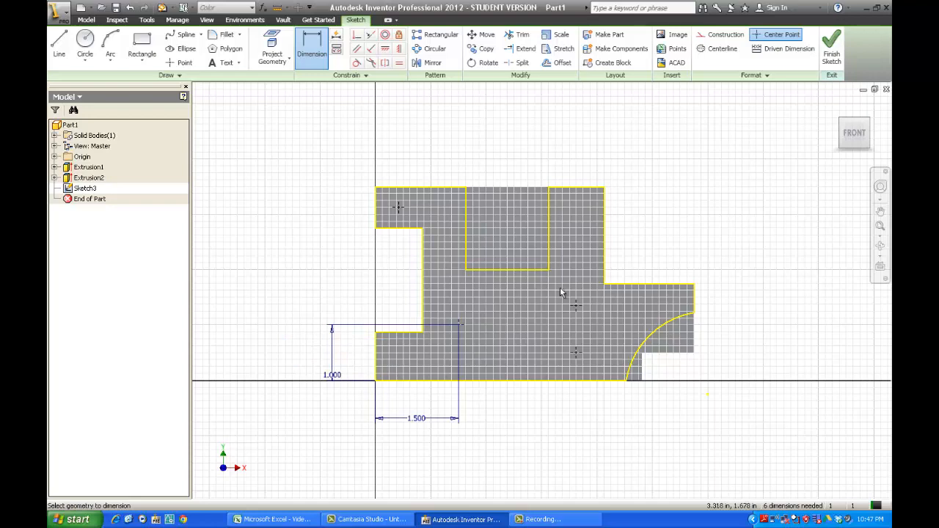
{"action": "left_click", "coordinate": [829, 52]}
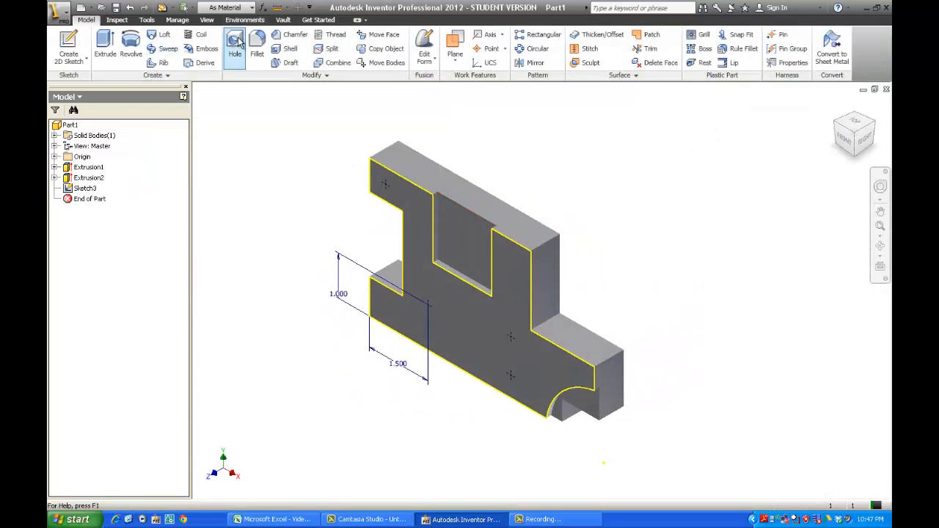
- Set up drilled holes on the four sketch points with Distance termination and a 0.25 in depth
{"action": "left_click", "coordinate": [237, 42]}
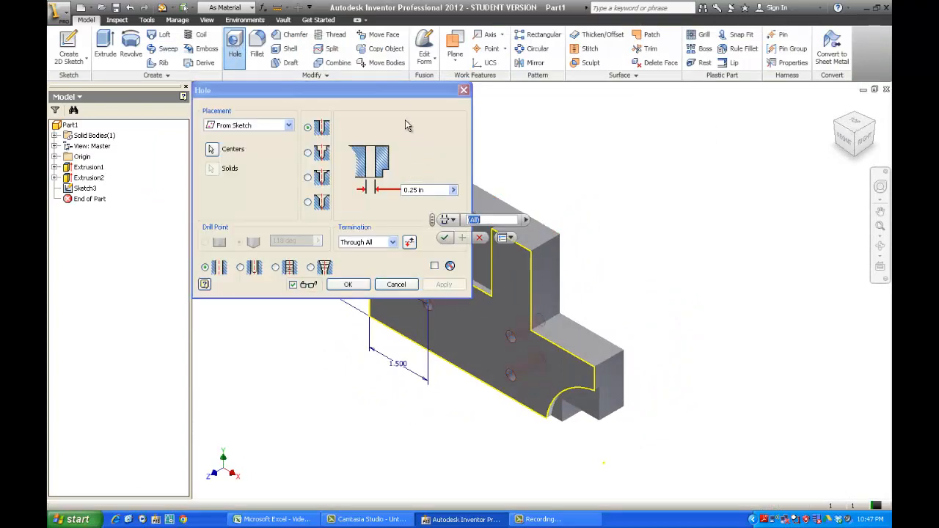
{"action": "left_click_drag", "start_coordinate": [389, 92], "coordinate": [811, 154]}
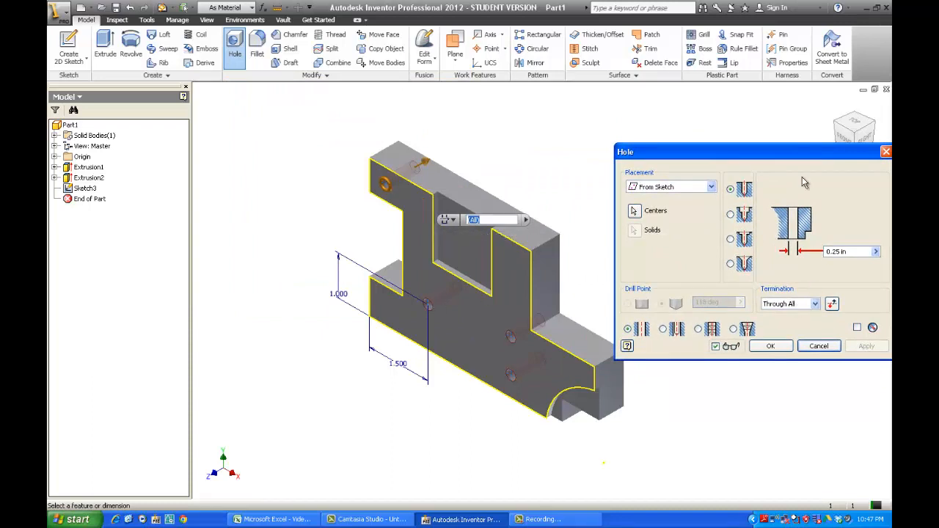
{"action": "left_click_drag", "start_coordinate": [784, 157], "coordinate": [616, 117]}
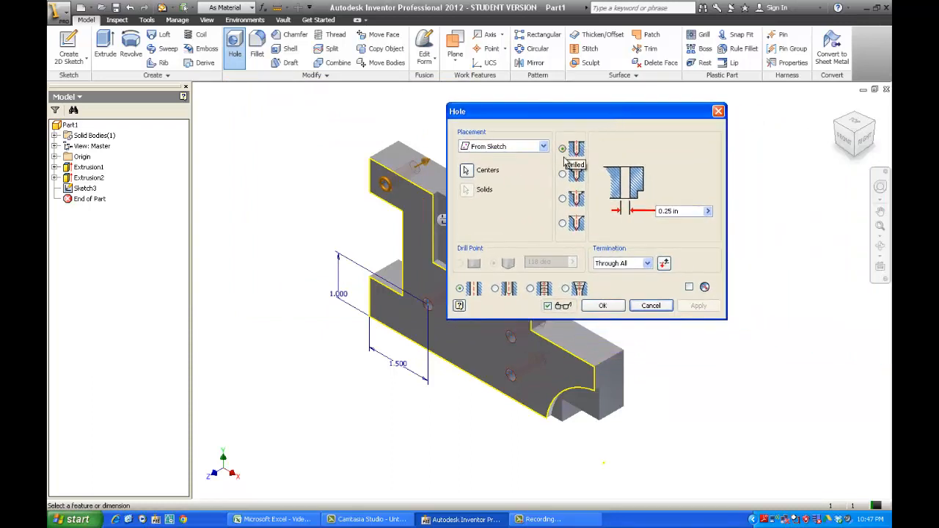
{"action": "left_click", "coordinate": [649, 263]}
{"action": "left_click", "coordinate": [625, 274]}
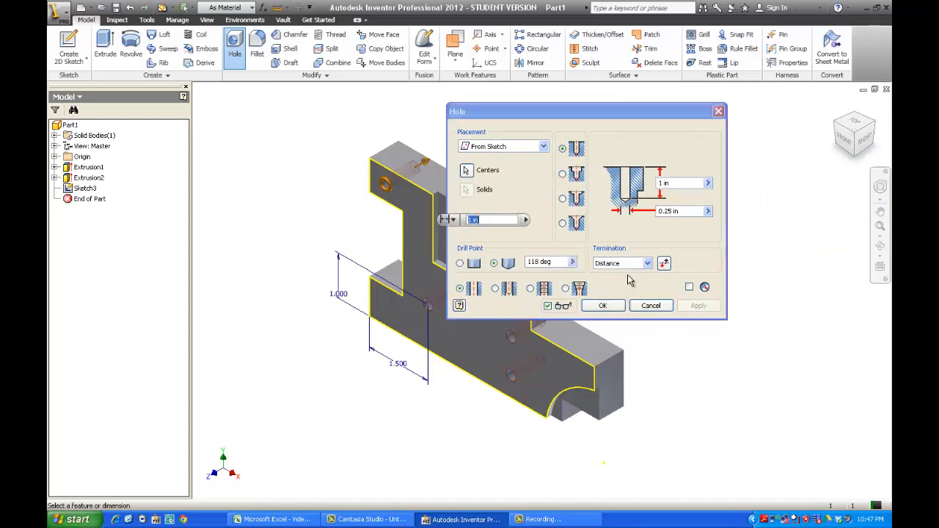
{"action": "left_click", "coordinate": [676, 183]}
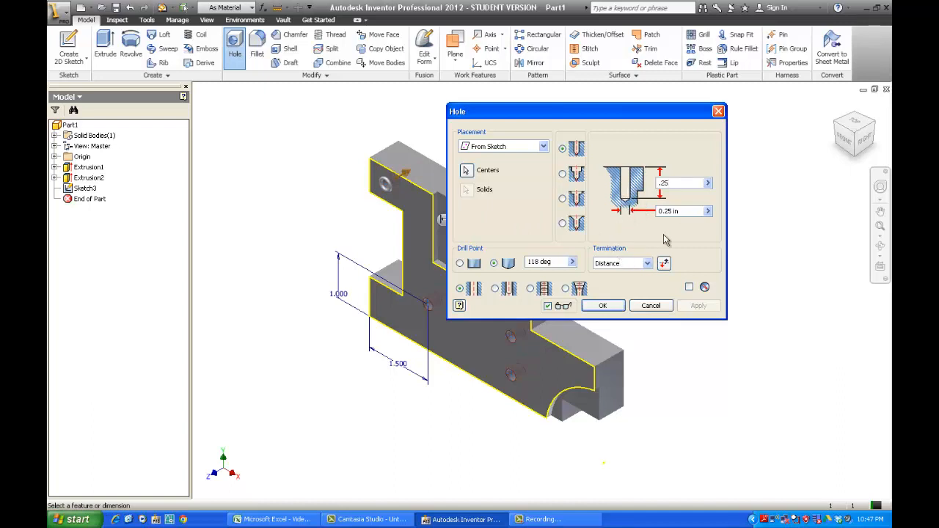
- Try the tapped hole type and return to simple holes
{"action": "left_click", "coordinate": [530, 289]}
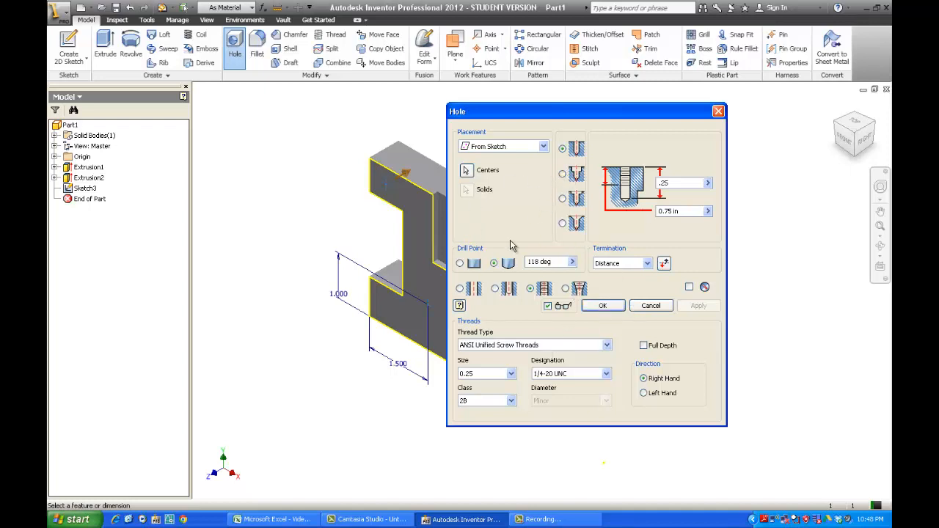
{"action": "left_click", "coordinate": [460, 288]}
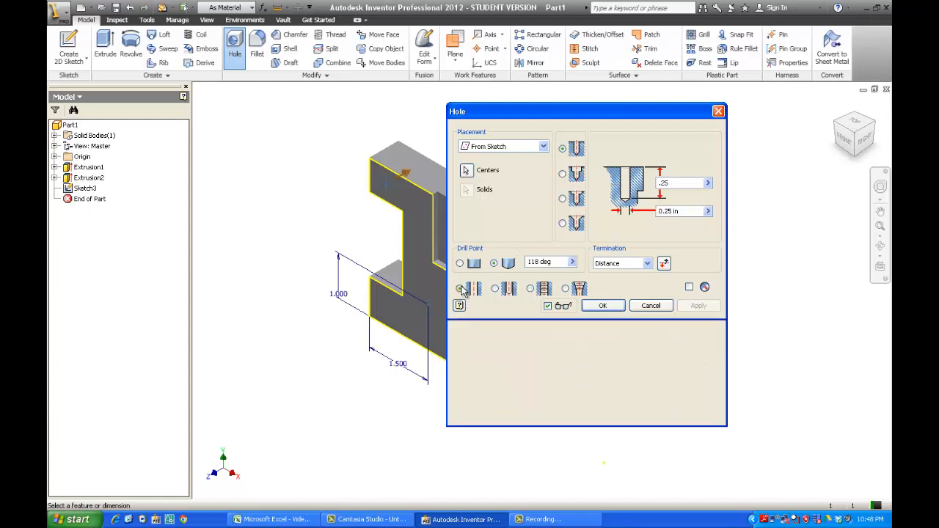
{"action": "left_click_drag", "start_coordinate": [603, 115], "coordinate": [666, 105]}
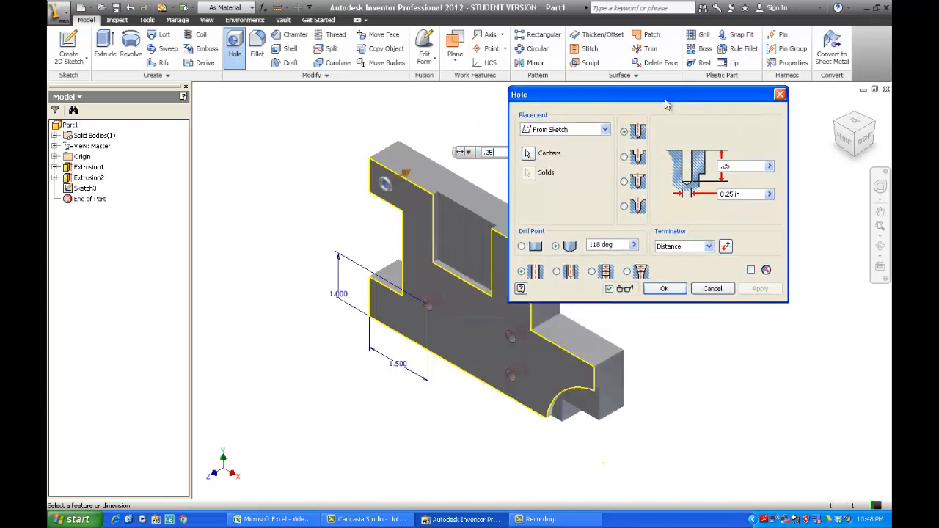
- Create the four holes as counterbored Through All holes with a 0.5 in counterbore diameter
{"action": "left_click", "coordinate": [624, 158]}
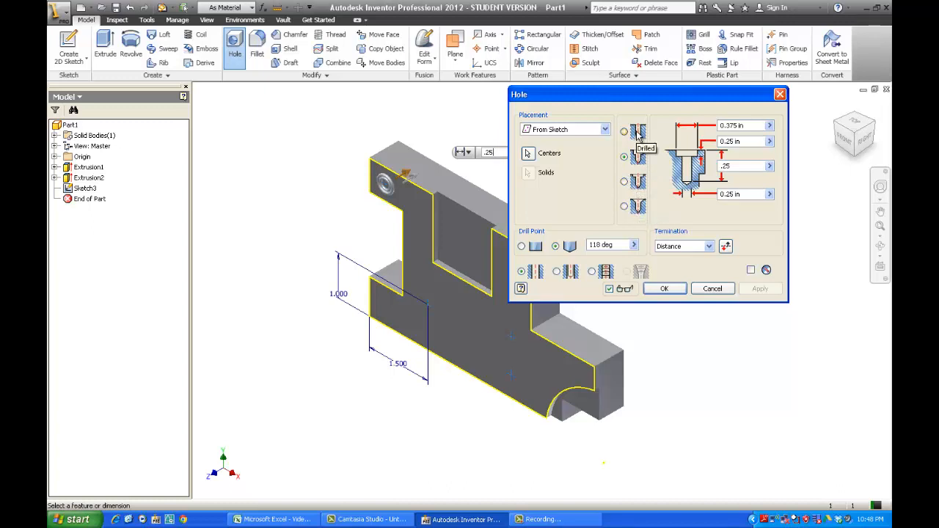
{"action": "left_click", "coordinate": [706, 247]}
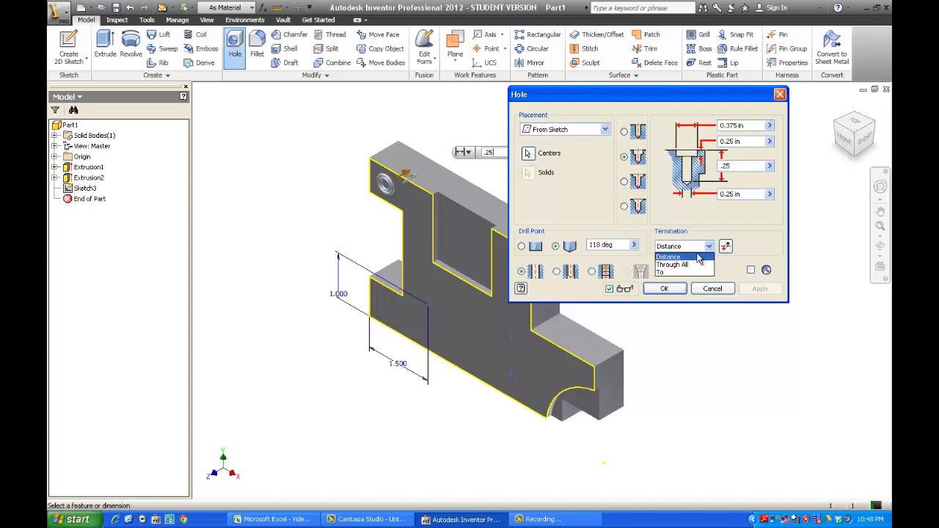
{"action": "left_click", "coordinate": [679, 265]}
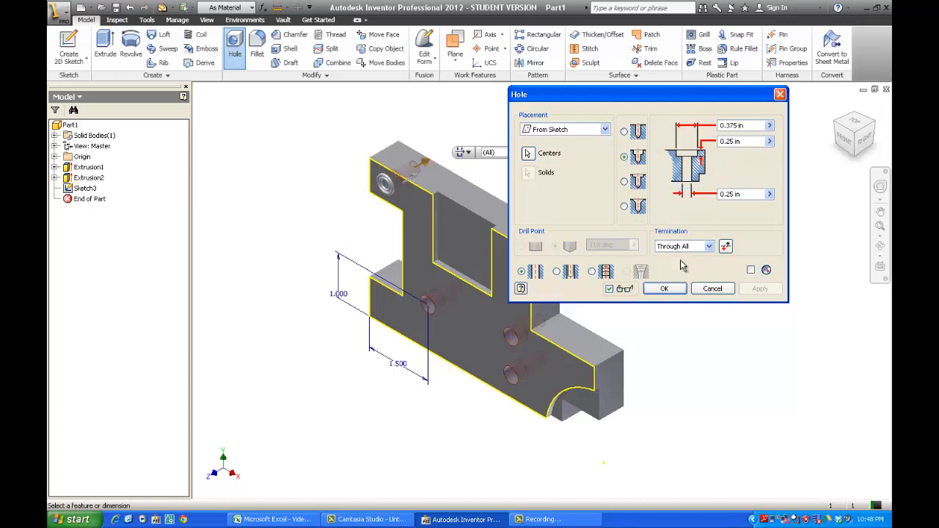
{"action": "left_click", "coordinate": [748, 125]}
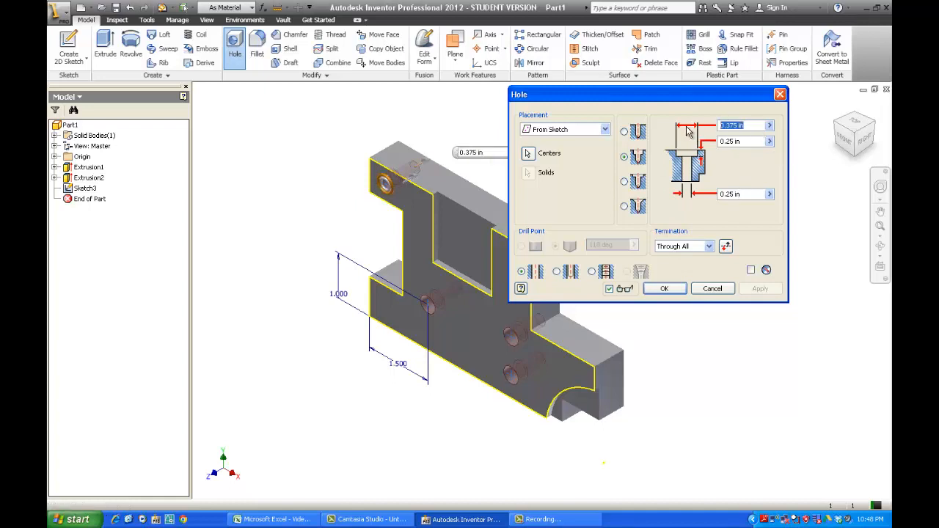
{"action": "type", "text": ".5"}
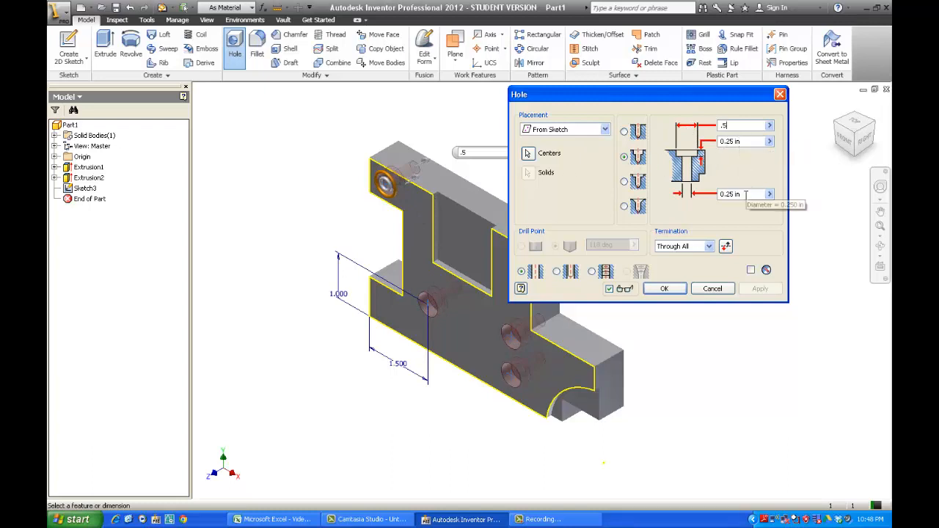
{"action": "left_click", "coordinate": [664, 289]}
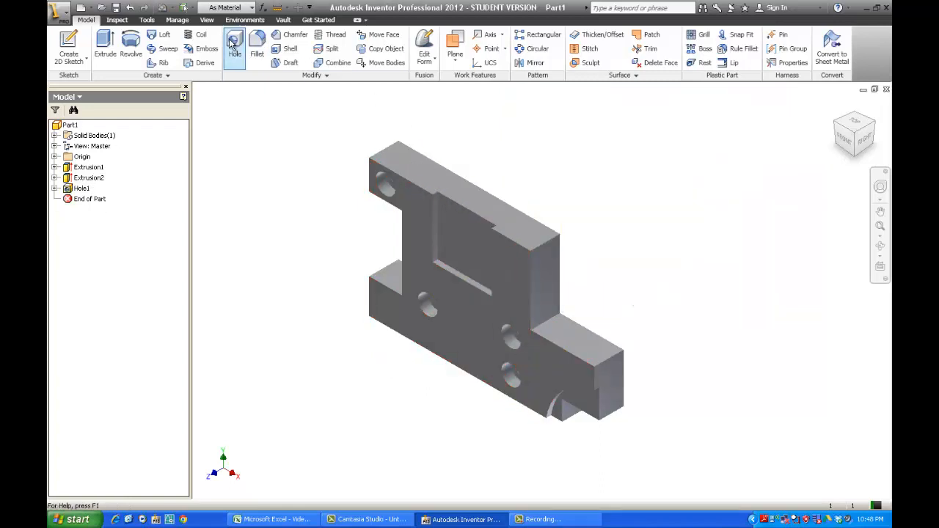
- Start a sketch on the part's front face and draw a horizontal line from the rectangular cut's upper-right corner to beyond the part
{"action": "left_click", "coordinate": [69, 45]}
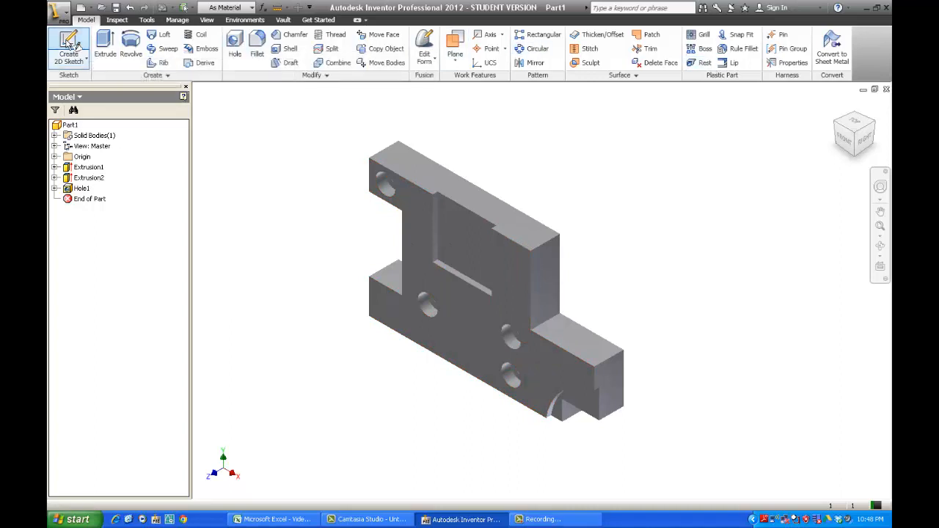
{"action": "left_click", "coordinate": [405, 210]}
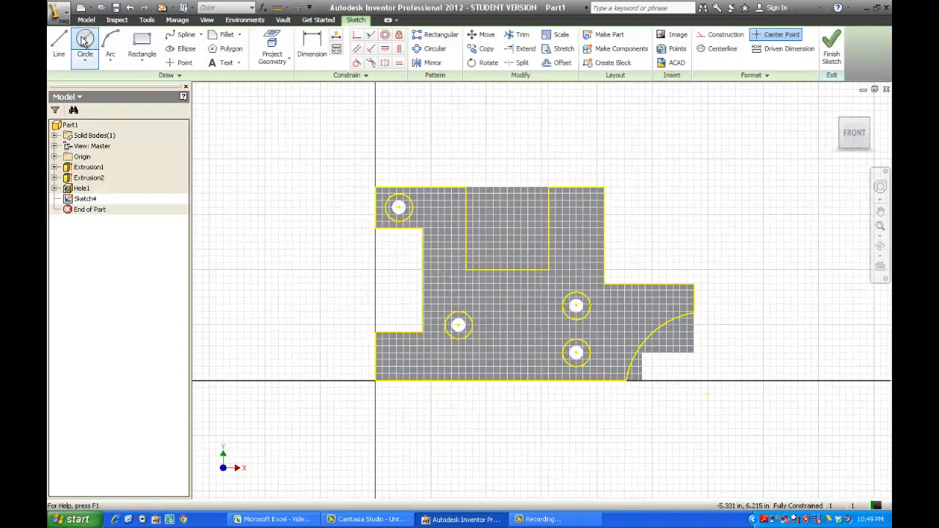
{"action": "left_click", "coordinate": [59, 44]}
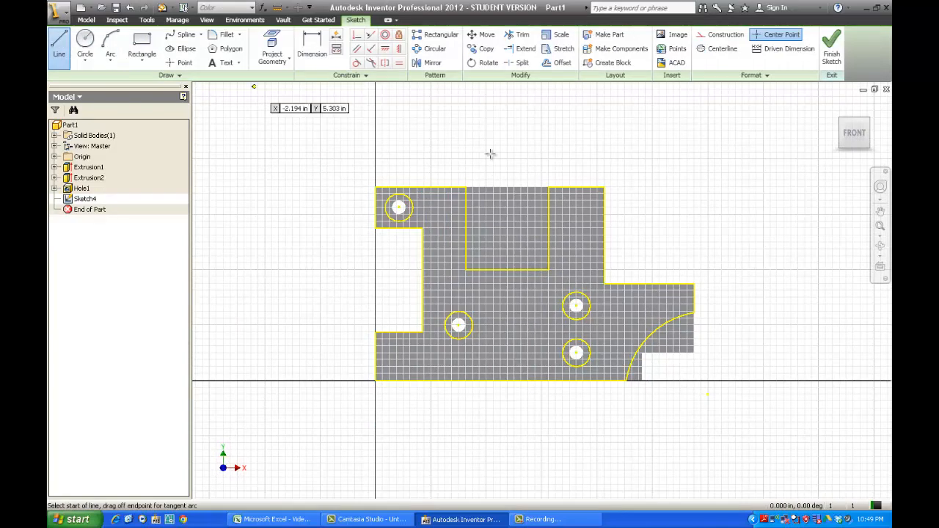
{"action": "left_click", "coordinate": [550, 187]}
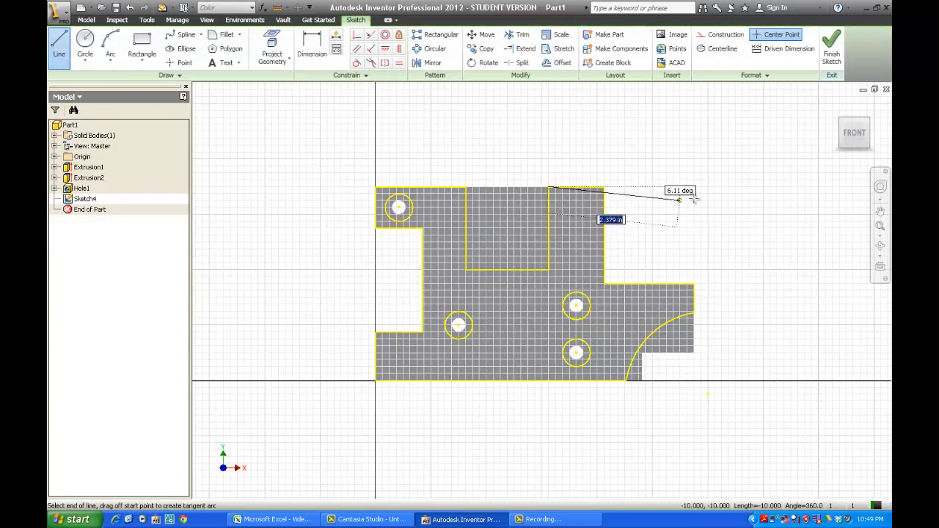
{"action": "left_click", "coordinate": [753, 186]}
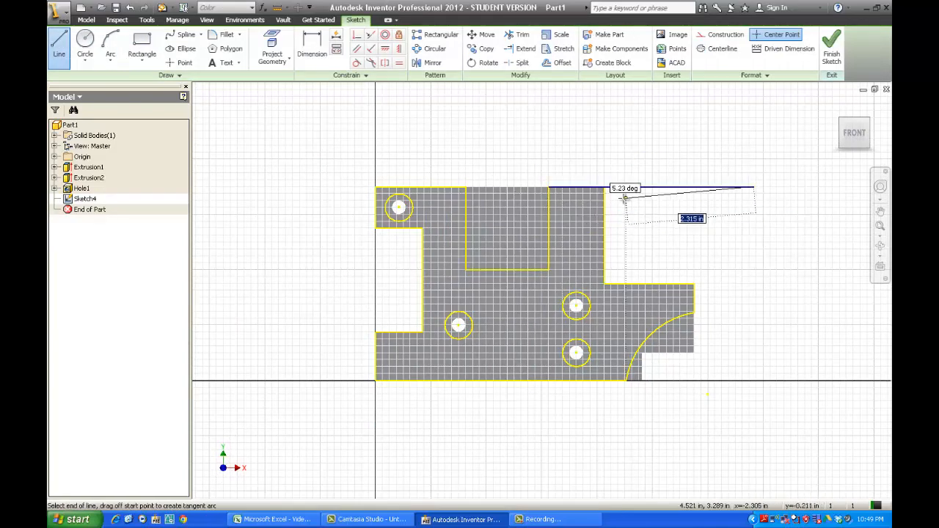
{"action": "key", "text": "Escape"}
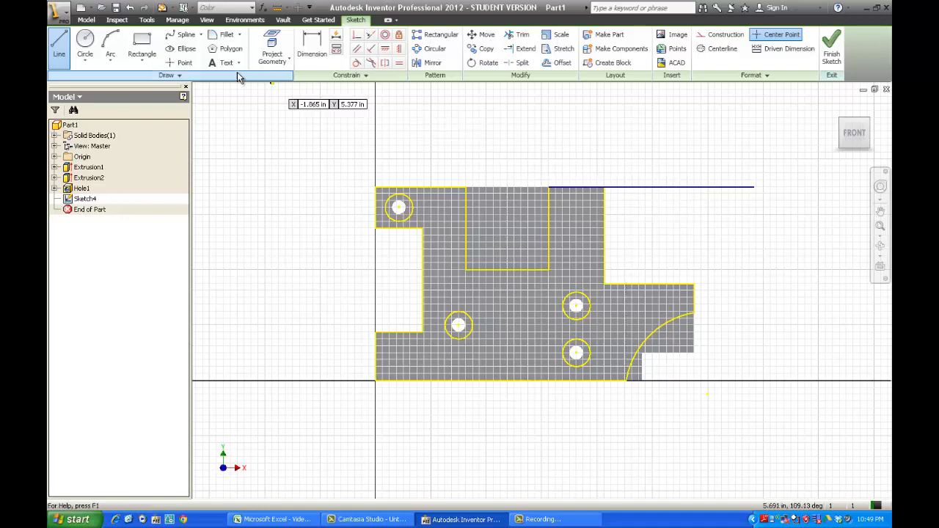
- Sketch three overlapping circles in a row above the part and a small rectangle overlapping the lower-right side of the last circle
{"action": "mouse_move", "coordinate": [527, 177]}
{"action": "middle_mouse_down"}
{"action": "mouse_move", "coordinate": [490, 195]}
{"action": "mouse_move", "coordinate": [375, 216]}
{"action": "middle_mouse_up"}
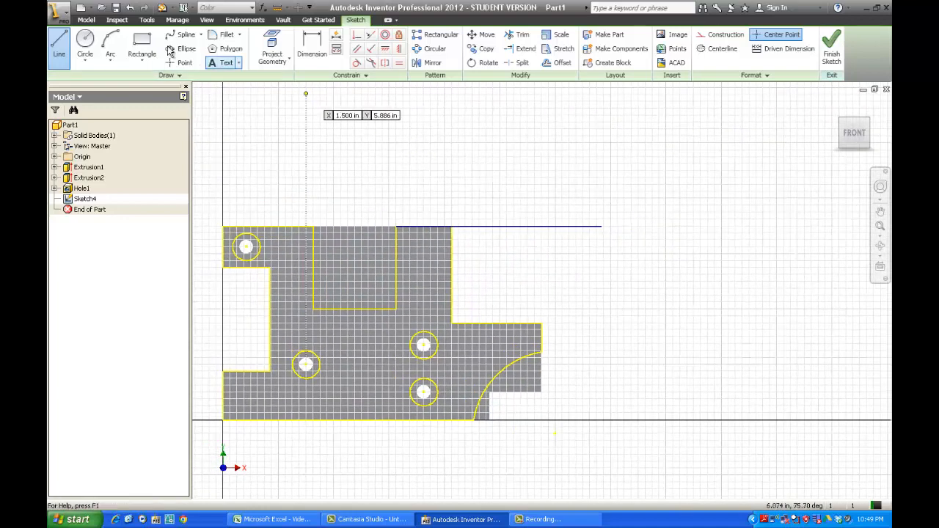
{"action": "key", "text": "c"}
{"action": "left_click", "coordinate": [396, 124]}
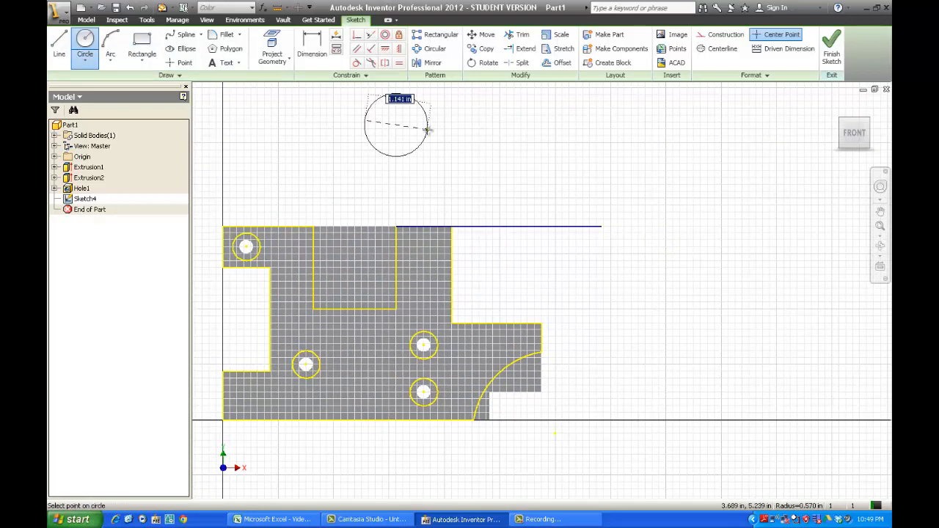
{"action": "left_click", "coordinate": [432, 137]}
{"action": "left_click", "coordinate": [441, 158]}
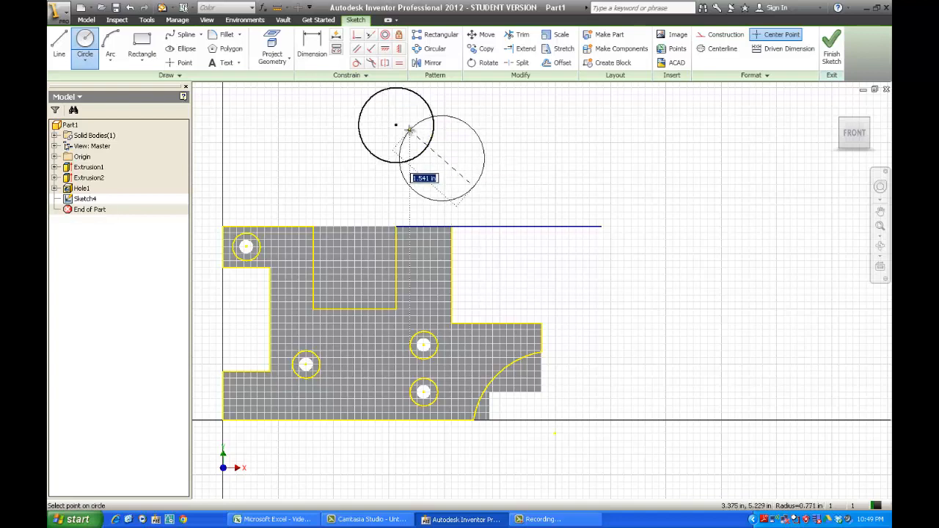
{"action": "left_click", "coordinate": [407, 184]}
{"action": "left_click", "coordinate": [511, 145]}
{"action": "left_click", "coordinate": [465, 137]}
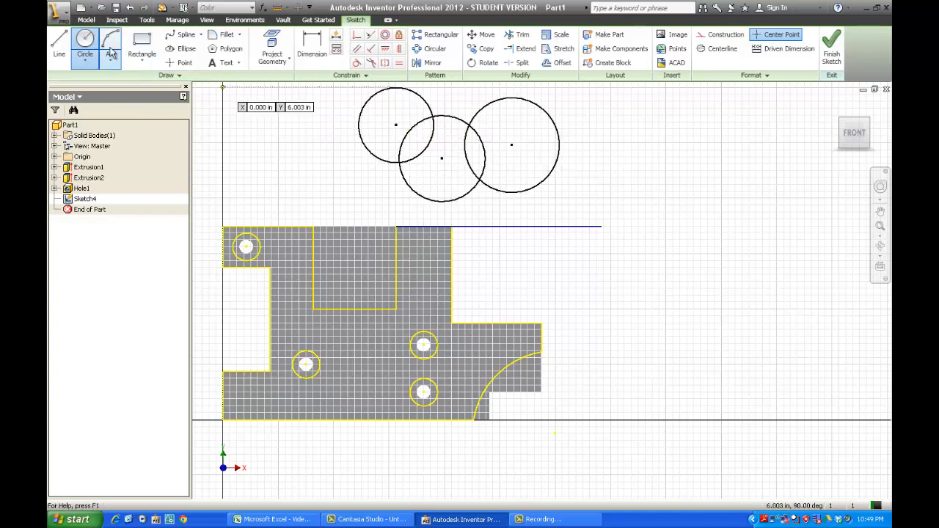
{"action": "left_click", "coordinate": [151, 50]}
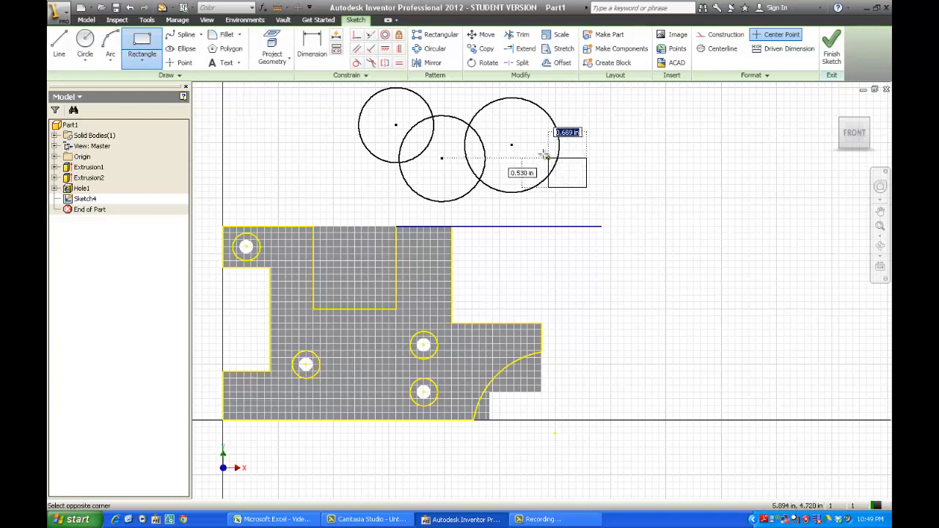
- Trim the inner overlapping segments of the rectangle and three circles to leave a single closed outline
{"action": "left_click", "coordinate": [518, 35]}
{"action": "left_click", "coordinate": [547, 151]}
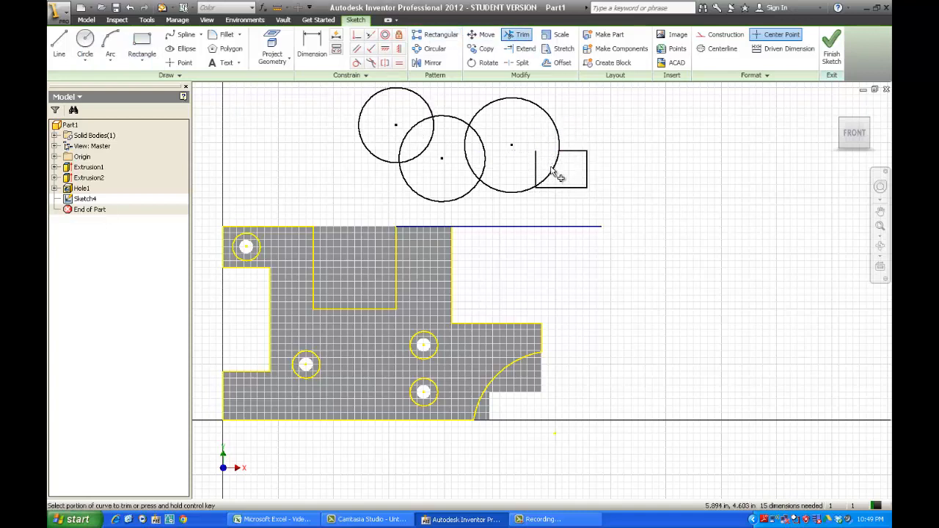
{"action": "left_click", "coordinate": [536, 174]}
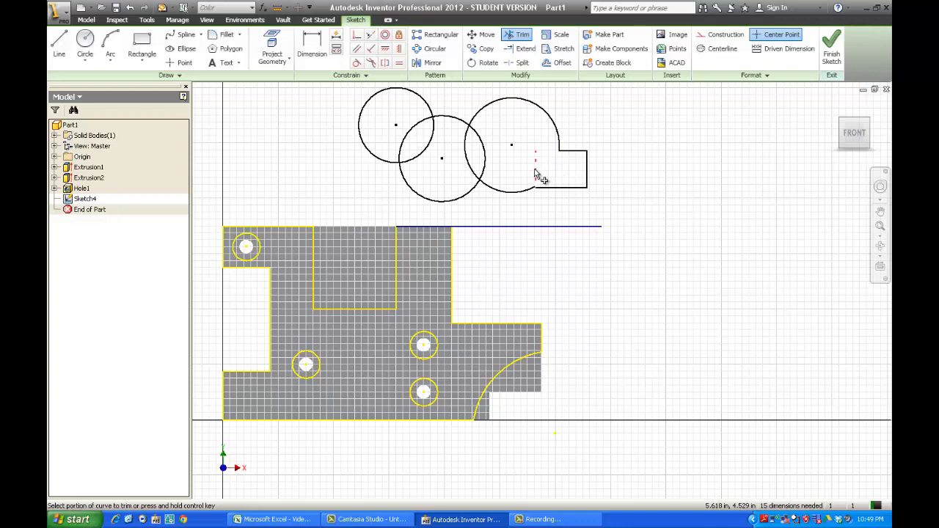
{"action": "left_click", "coordinate": [475, 160]}
{"action": "left_click", "coordinate": [468, 157]}
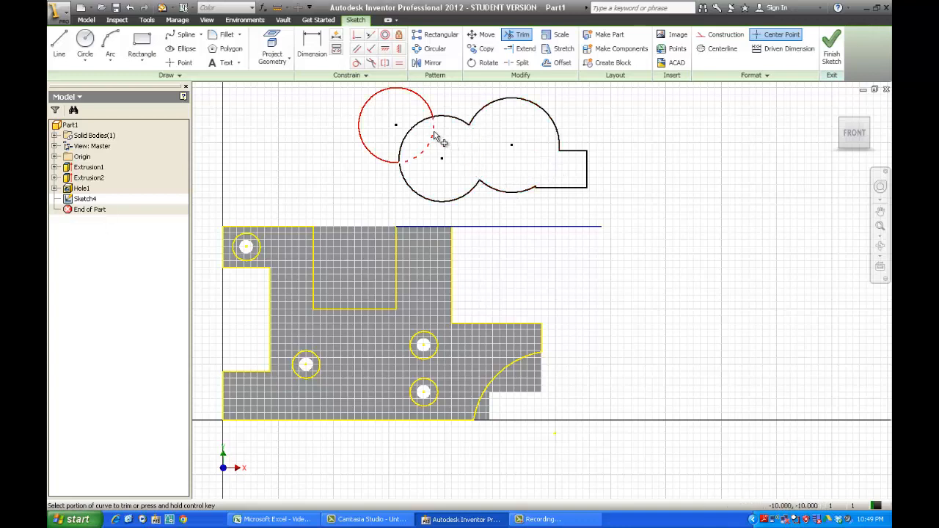
{"action": "left_click", "coordinate": [429, 145]}
{"action": "left_click", "coordinate": [412, 131]}
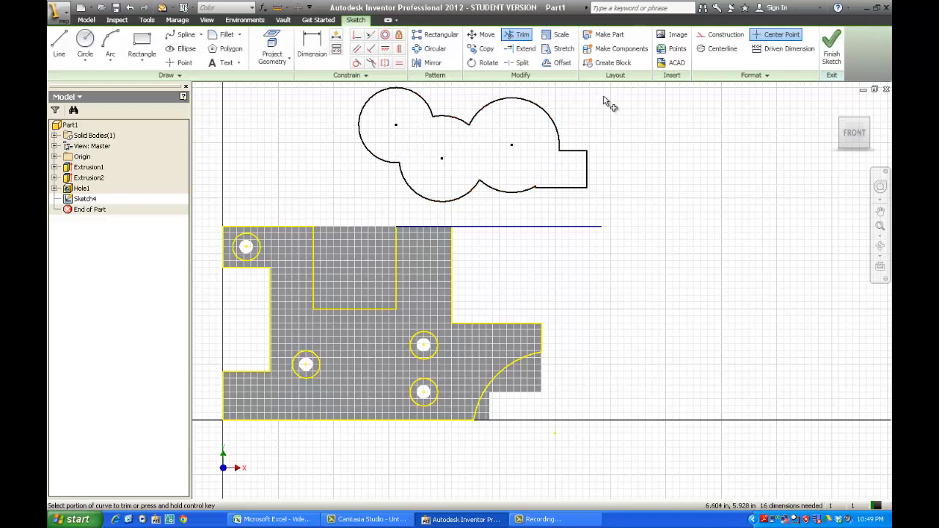
{"action": "right_click", "coordinate": [336, 124]}
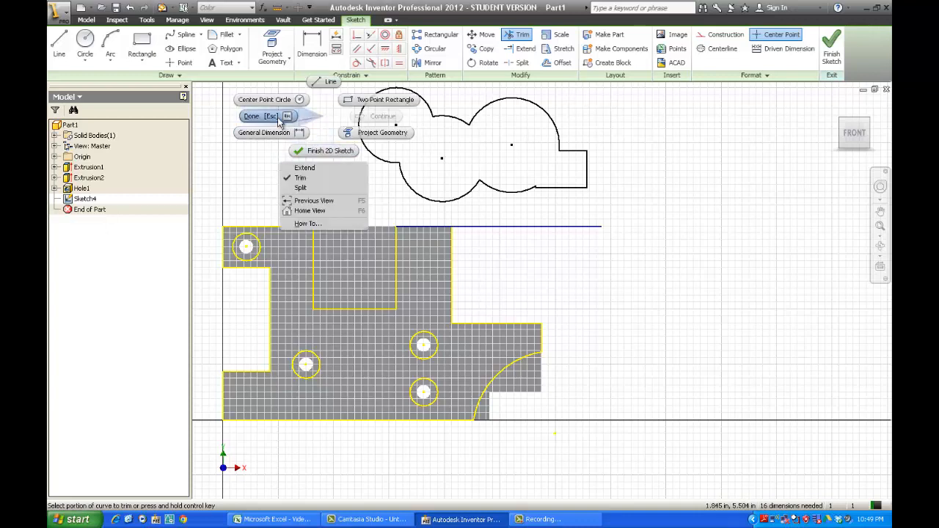
{"action": "left_click", "coordinate": [284, 117]}
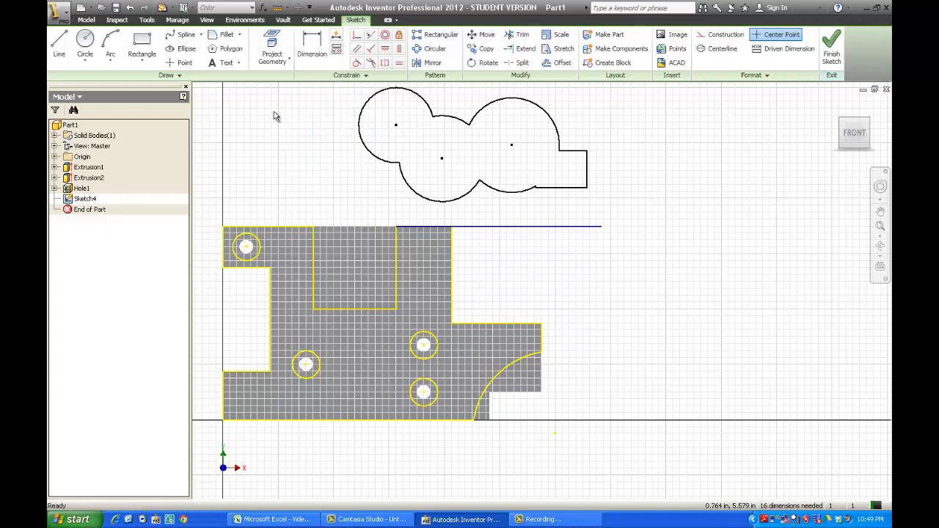
- Convert the horizontal line to a centerline and finish the sketch
{"action": "left_click", "coordinate": [579, 229]}
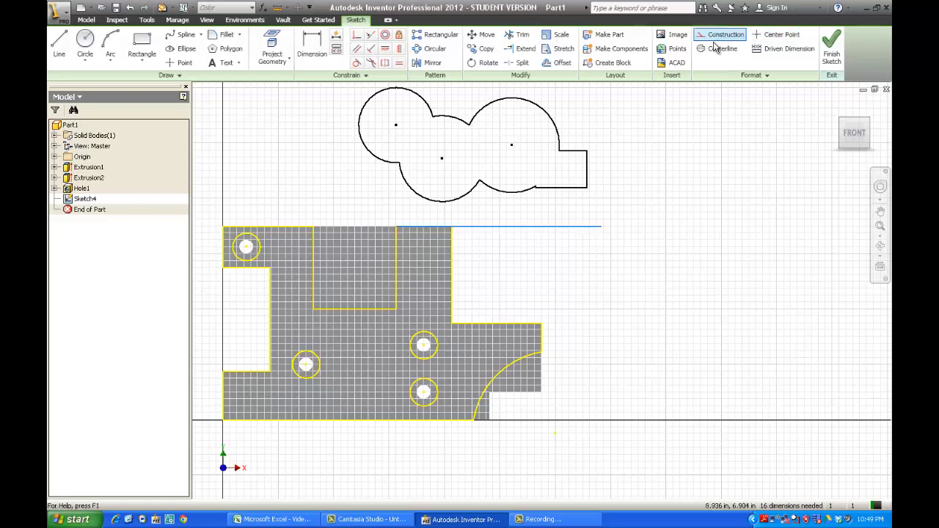
{"action": "left_click", "coordinate": [719, 49]}
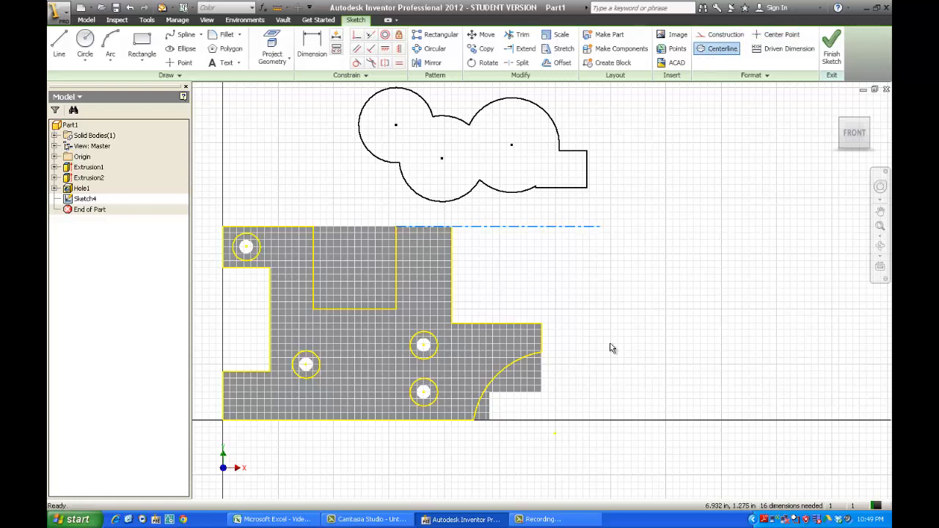
{"action": "left_click", "coordinate": [832, 52]}
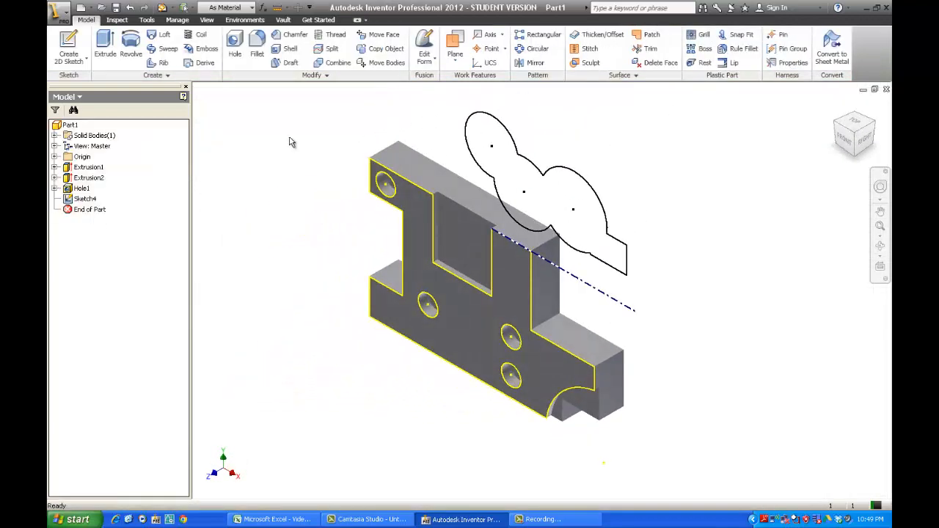
- Set up a full Revolve of the trimmed closed profile about the horizontal centerline
{"action": "left_click", "coordinate": [131, 45]}
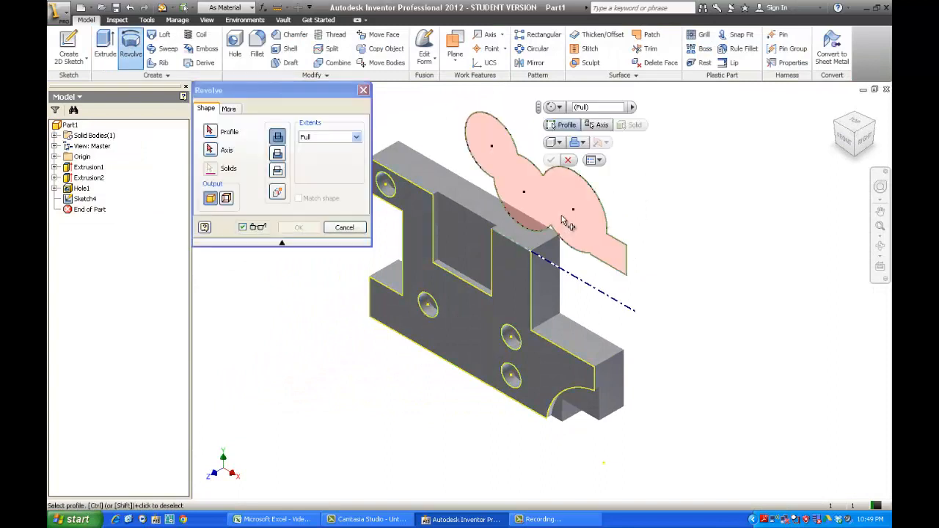
{"action": "left_click", "coordinate": [563, 220]}
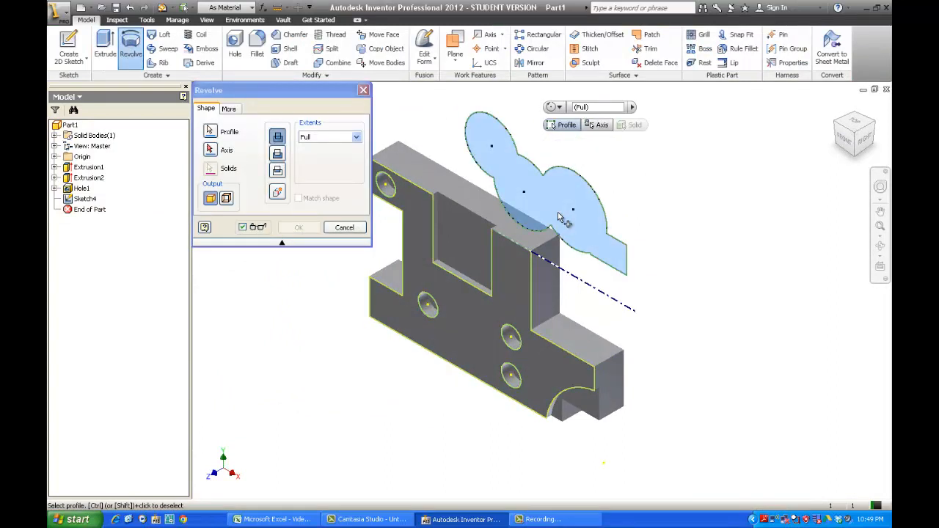
{"action": "left_click", "coordinate": [211, 150]}
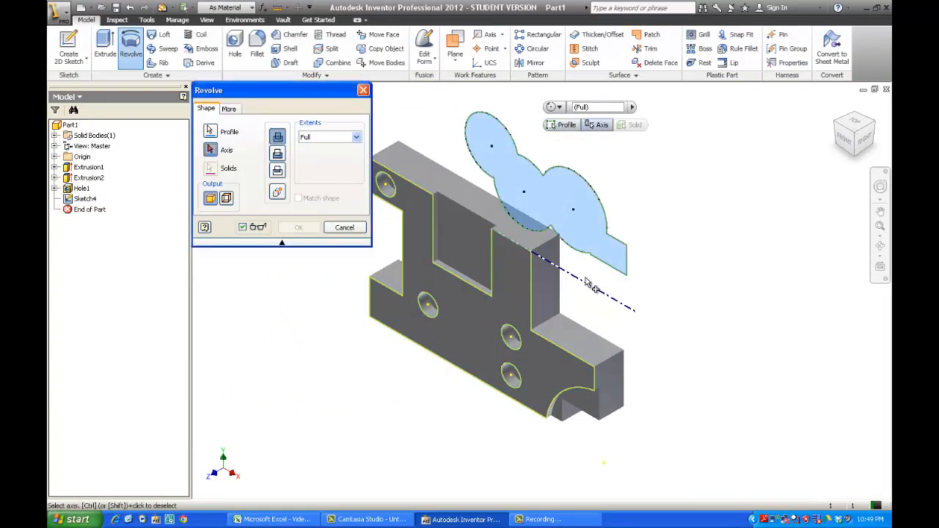
{"action": "left_click", "coordinate": [592, 291]}
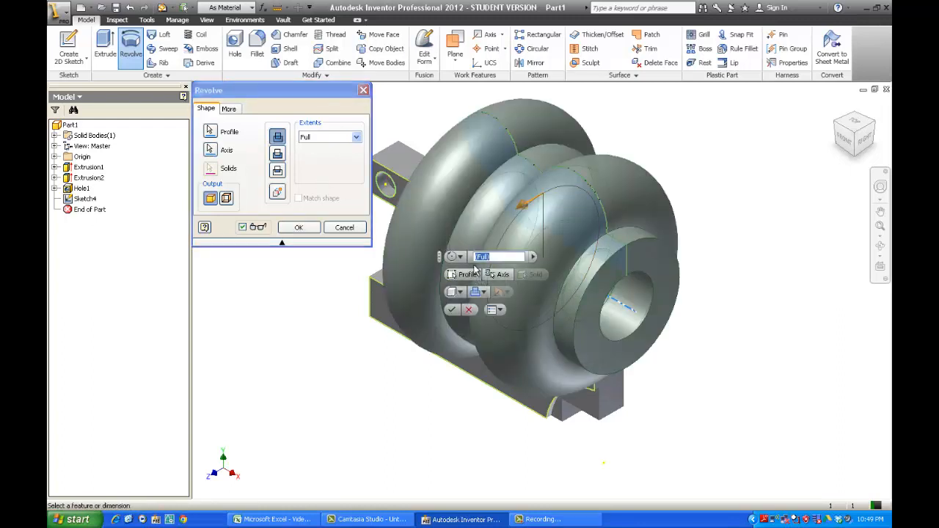
- Set the revolve extent to an angle of 180 degrees in the reversed direction and create the joined feature
{"action": "mouse_move", "coordinate": [526, 210]}
{"action": "left_mouse_down"}
{"action": "mouse_move", "coordinate": [543, 191]}
{"action": "mouse_move", "coordinate": [681, 184]}
{"action": "mouse_move", "coordinate": [664, 264]}
{"action": "mouse_move", "coordinate": [525, 330]}
{"action": "mouse_move", "coordinate": [490, 301]}
{"action": "mouse_move", "coordinate": [525, 209]}
{"action": "left_mouse_up"}
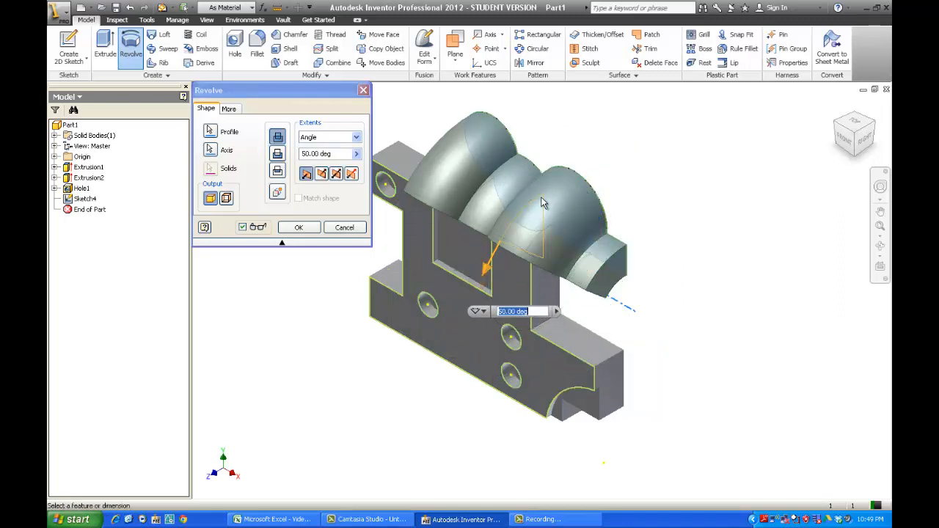
{"action": "left_click_drag", "start_coordinate": [489, 273], "coordinate": [586, 299]}
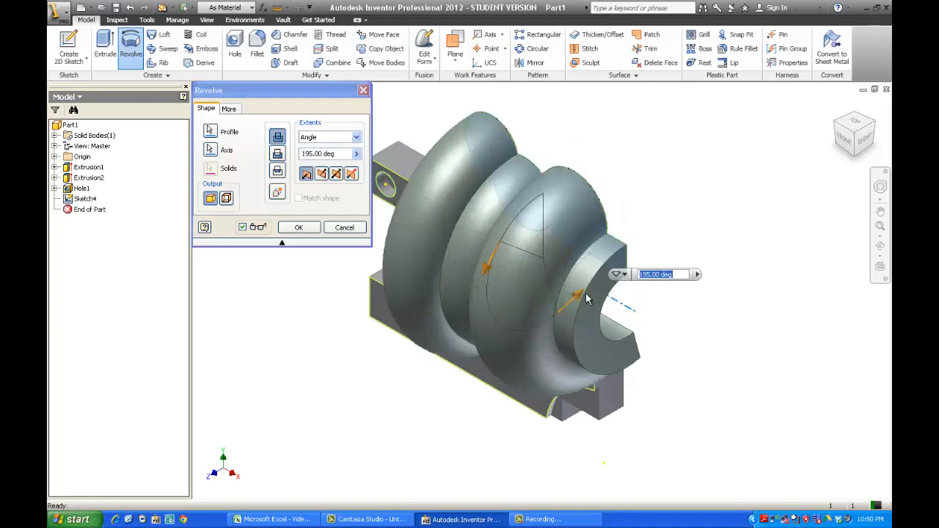
{"action": "left_click_drag", "start_coordinate": [337, 154], "coordinate": [296, 159]}
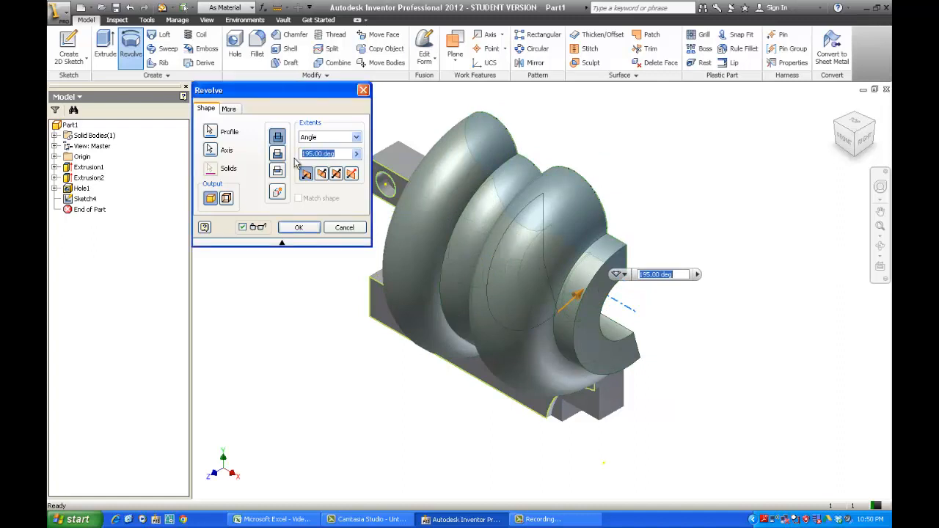
{"action": "type", "text": "180"}
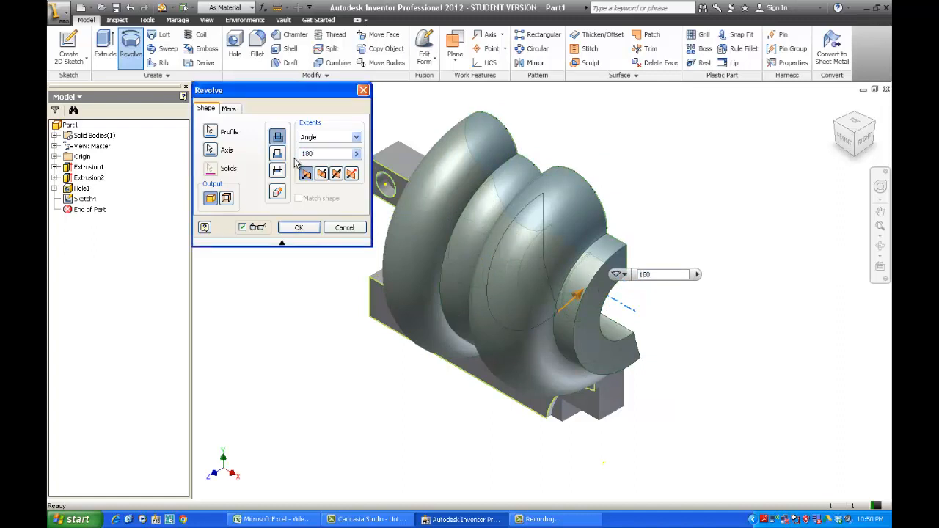
{"action": "left_click", "coordinate": [323, 175]}
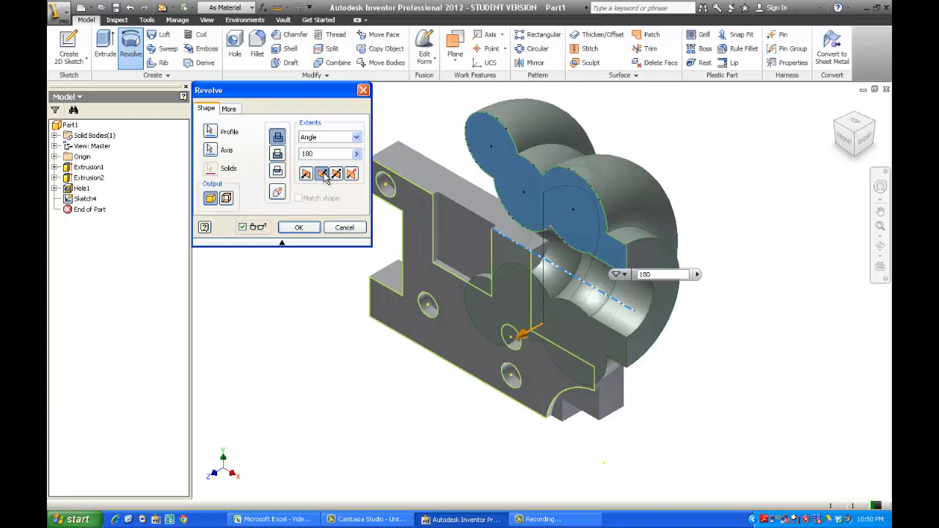
{"action": "left_click", "coordinate": [300, 226]}
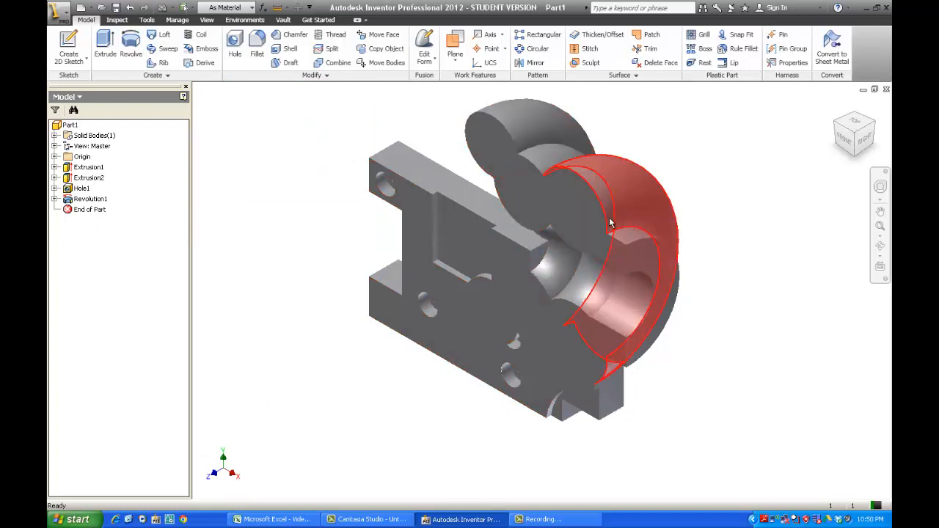
{"action": "mouse_move", "coordinate": [610, 223]}
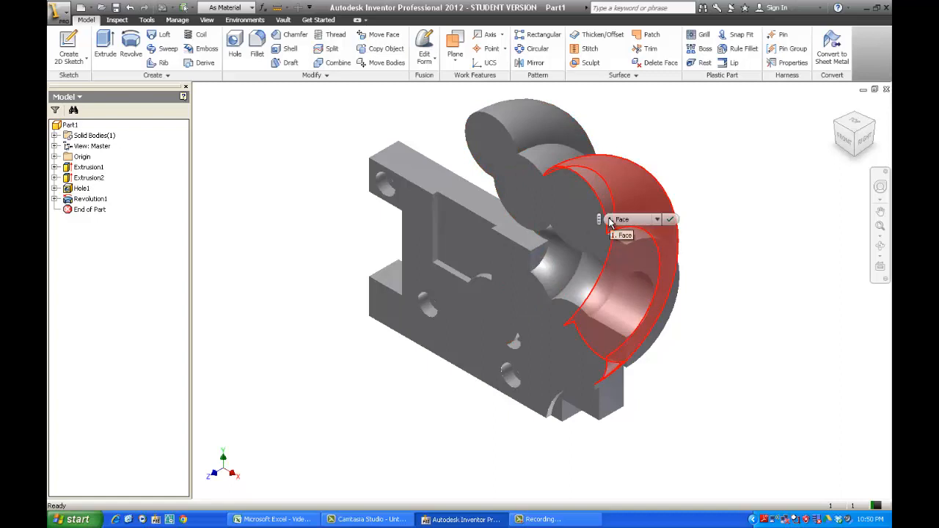